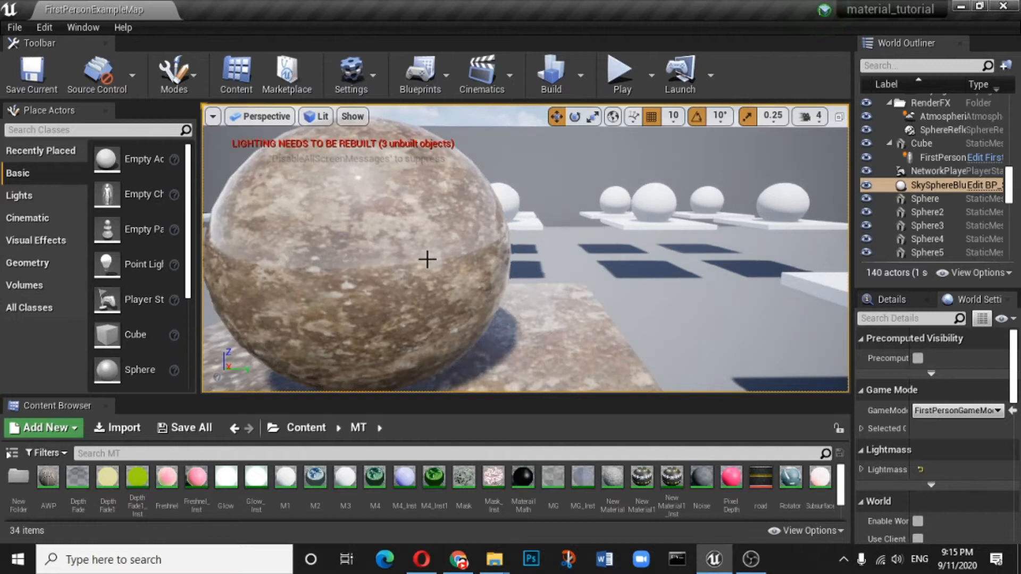
mouse_move(301, 295)
right_down()
mouse_move(285, 319)
mouse_move(285, 356)
mouse_move(291, 287)
right_up()
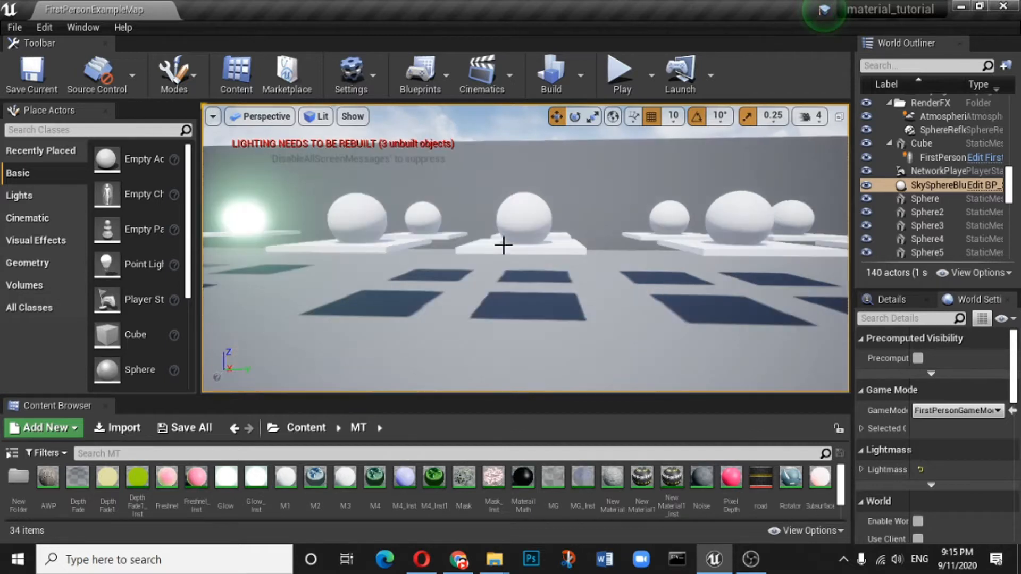
scroll(504, 245, down, 2)
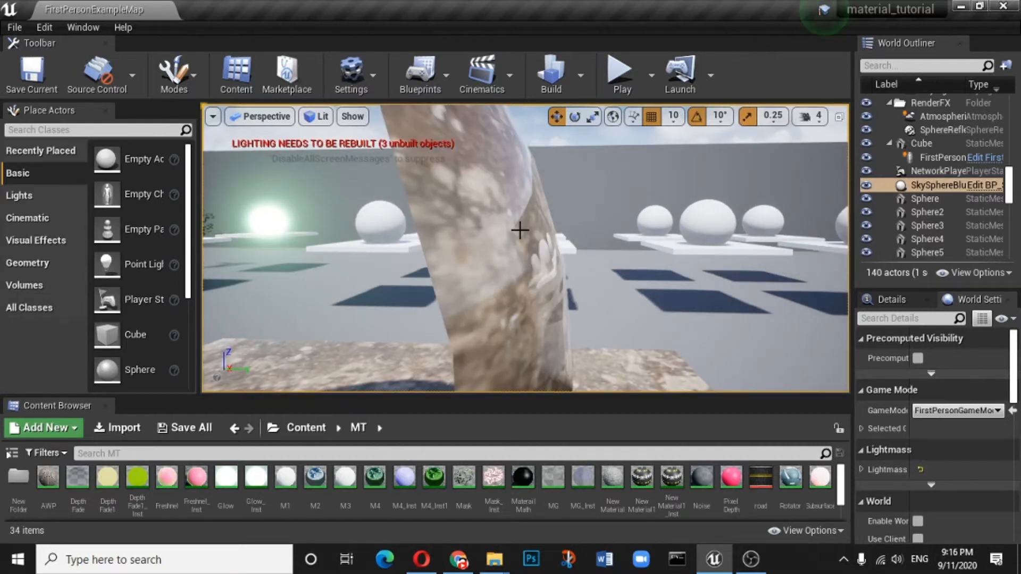
scroll(520, 230, down, 5)
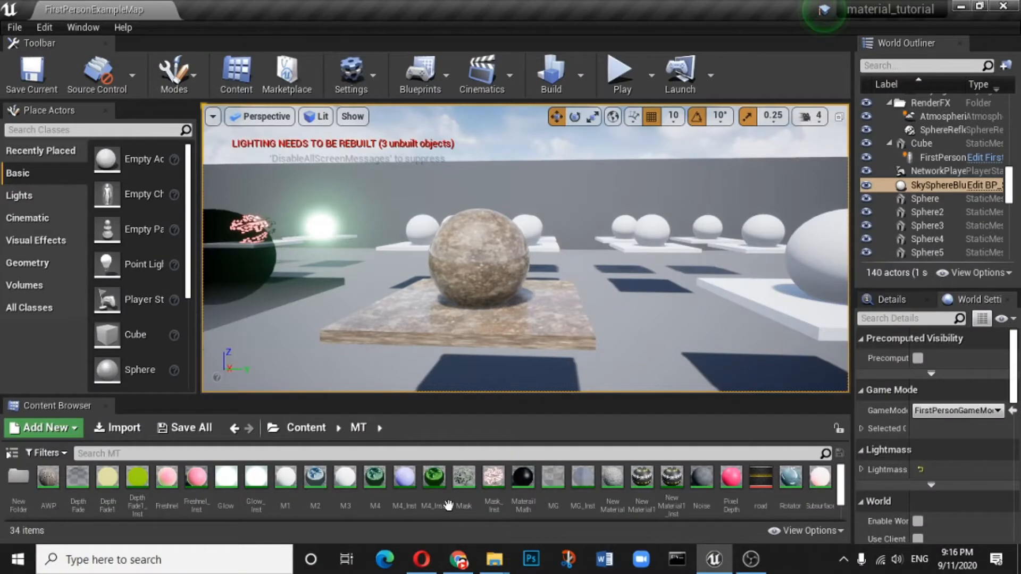
Step: Create a new material named clearcoat in the MT folder and open it for editing
scroll(370, 502, down, 3)
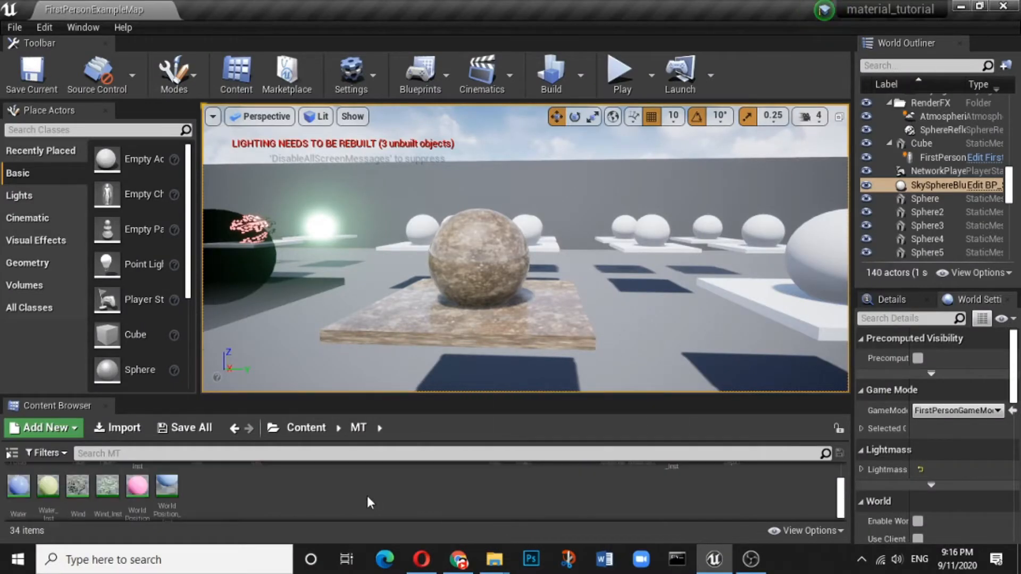
right_click(283, 482)
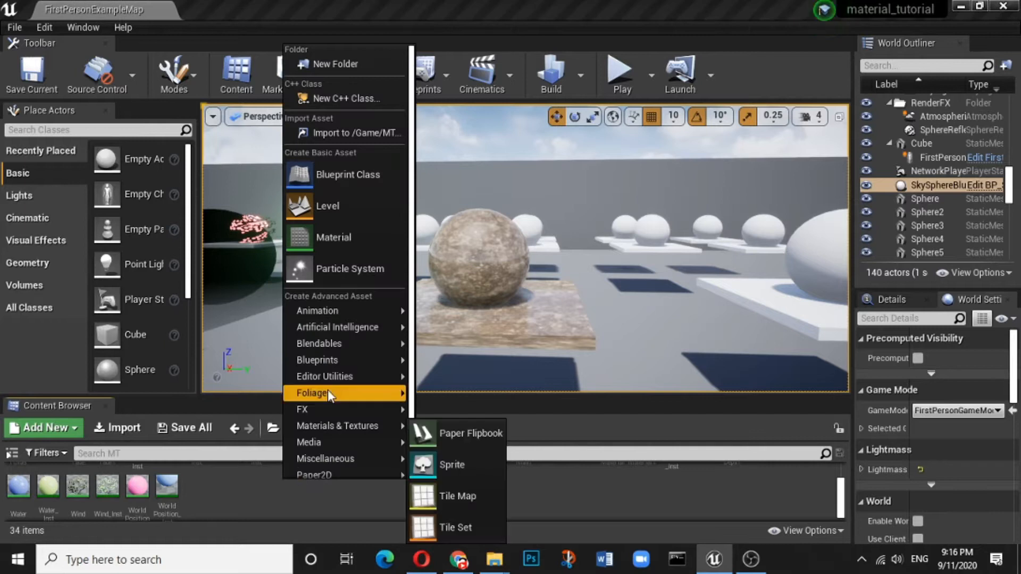
click(357, 247)
text(clearc)
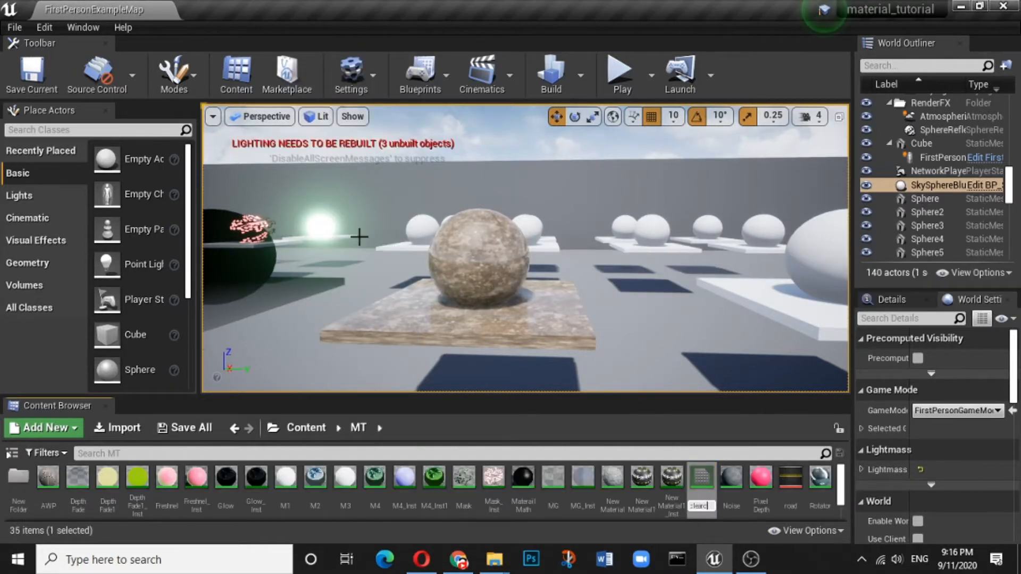
text(oat)
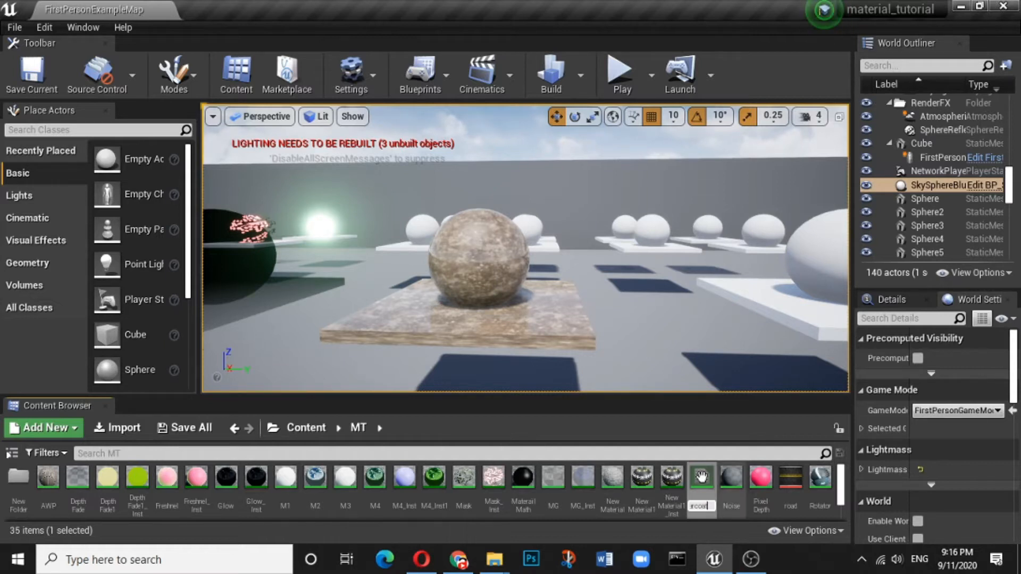
key(Return)
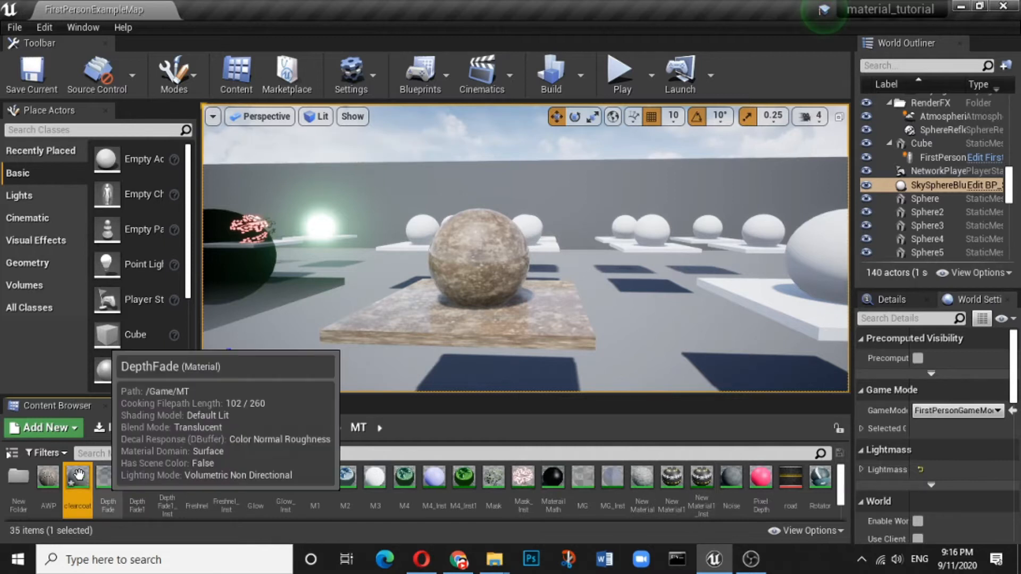
double_click(78, 475)
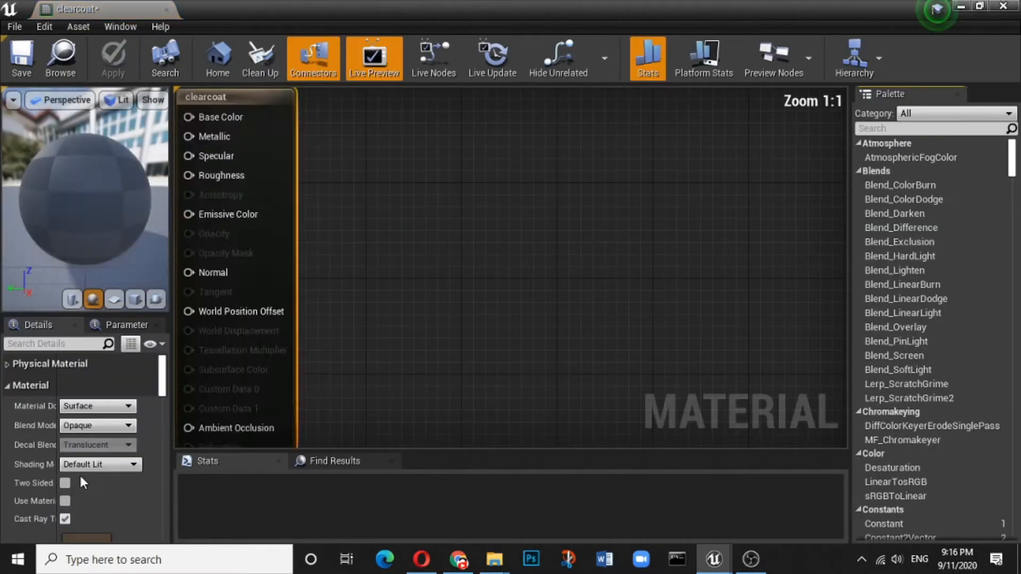
right_drag(289, 259, 342, 253)
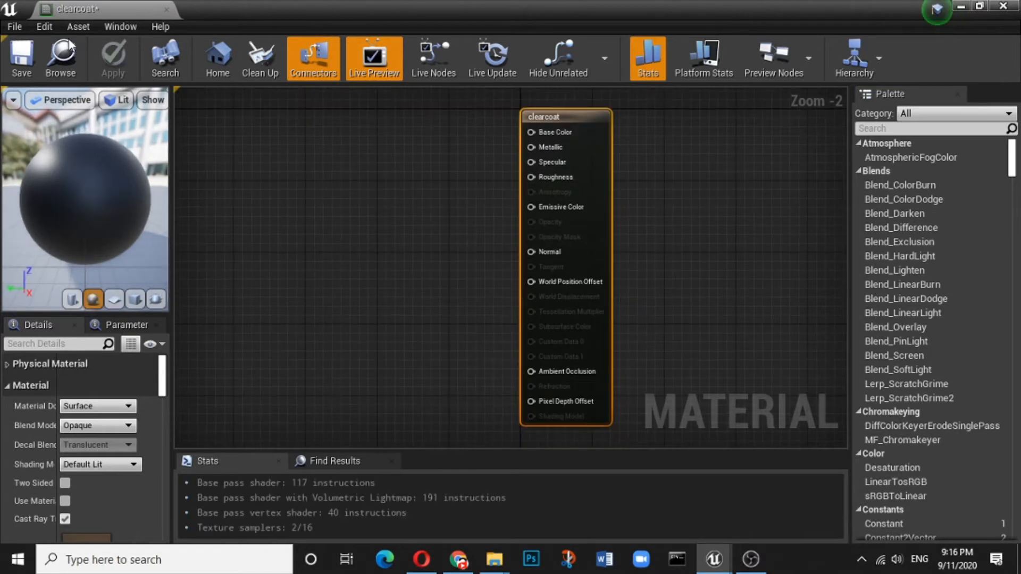
click(44, 27)
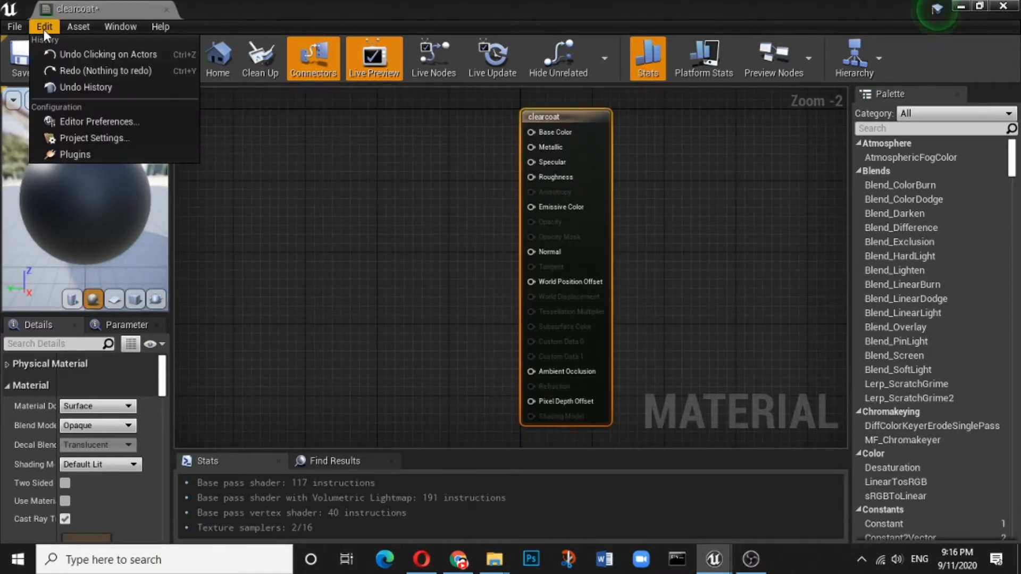
click(65, 141)
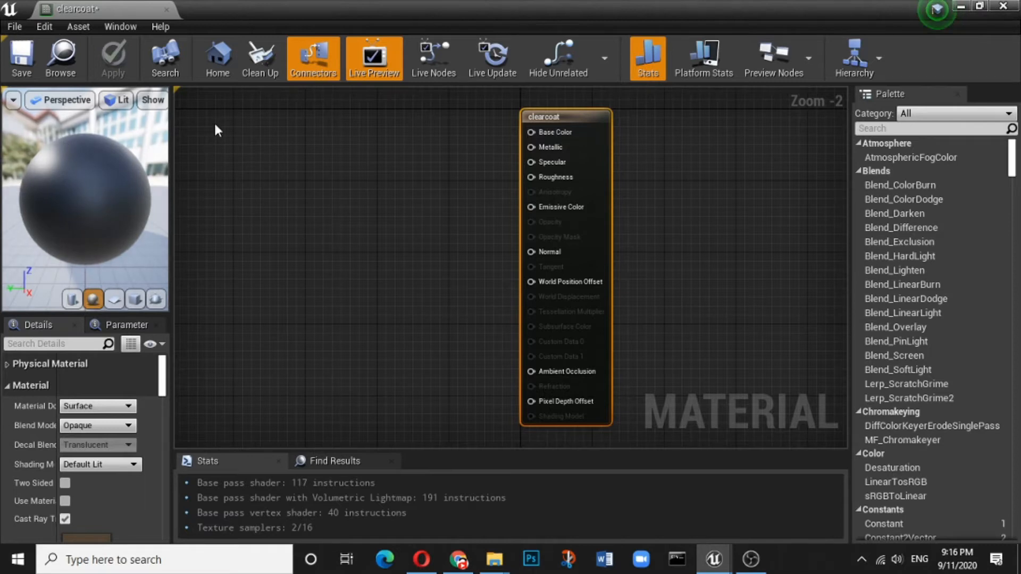
click(45, 26)
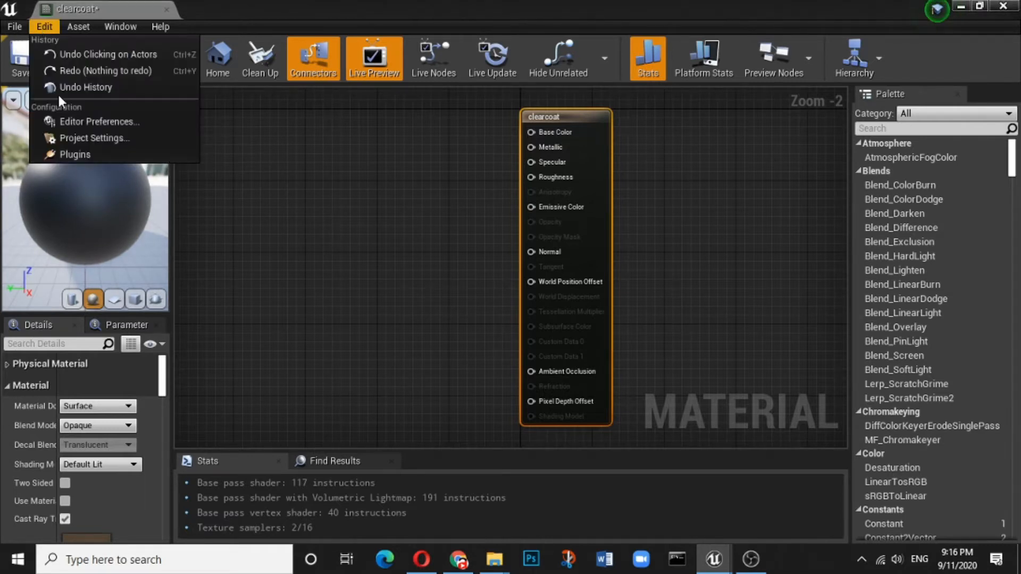
click(77, 137)
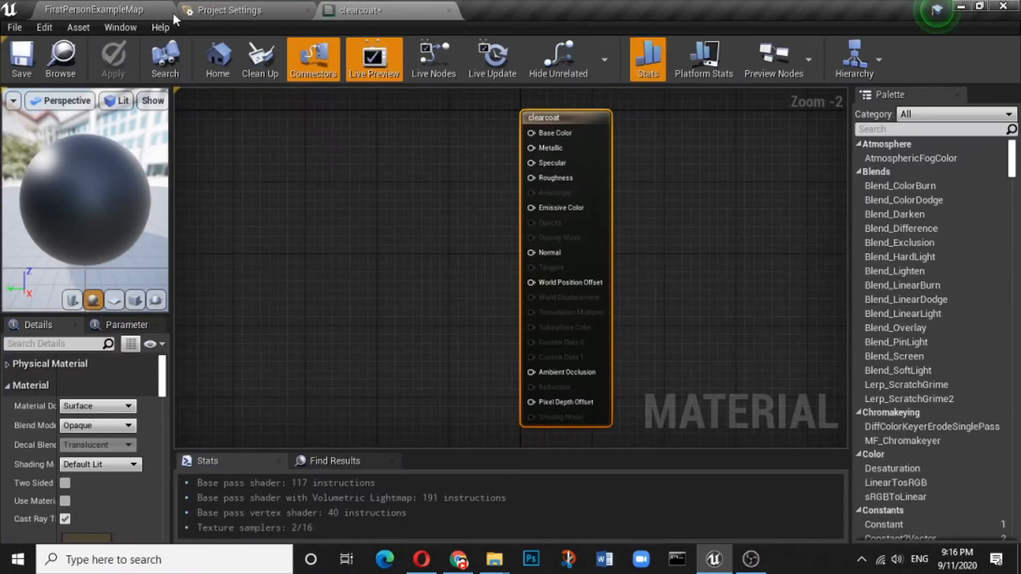
click(250, 10)
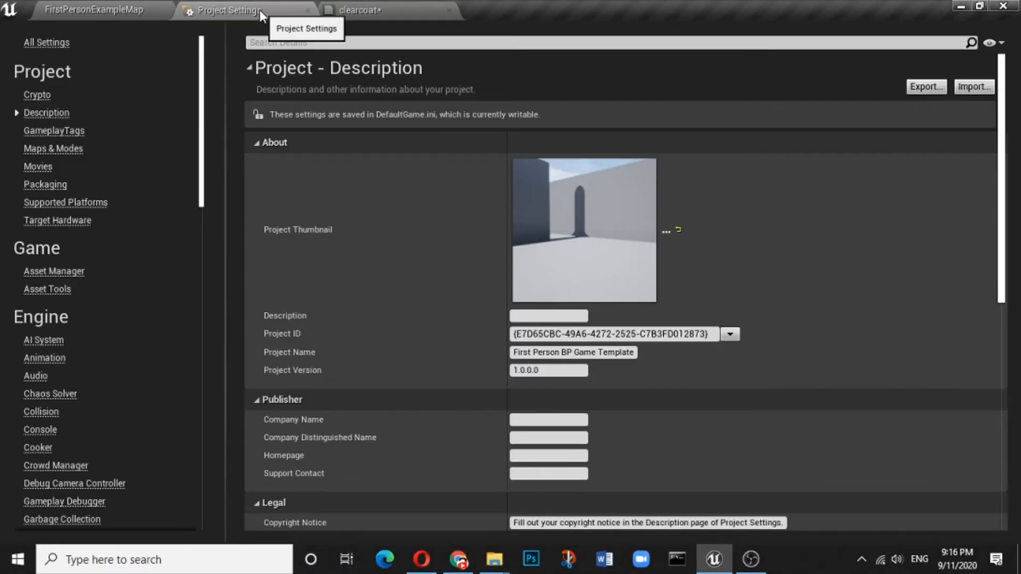
click(309, 11)
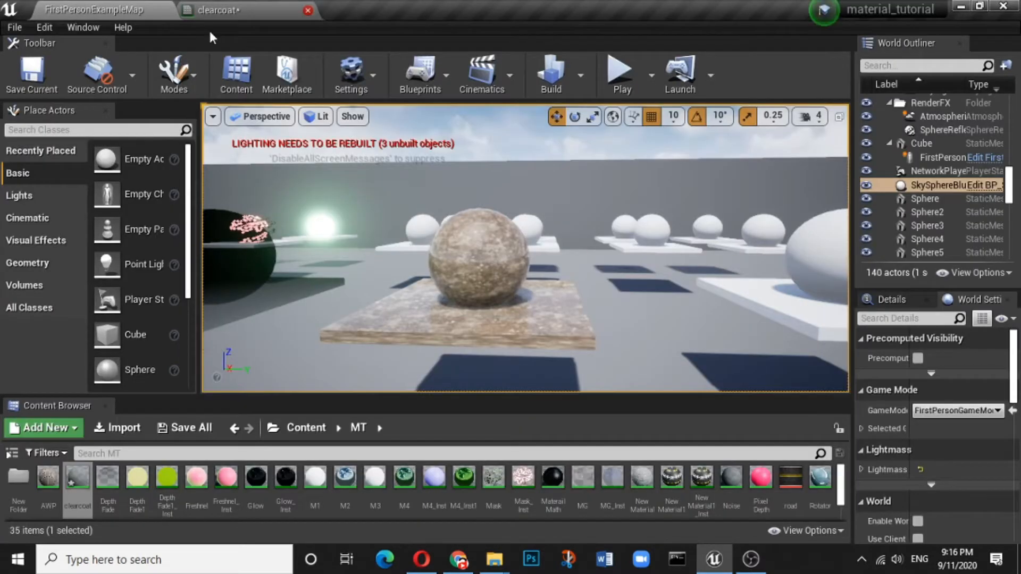
Step: Examine the Clear Coat Enable Second Normal option in the project's Engine Rendering settings, and close the settings
click(39, 30)
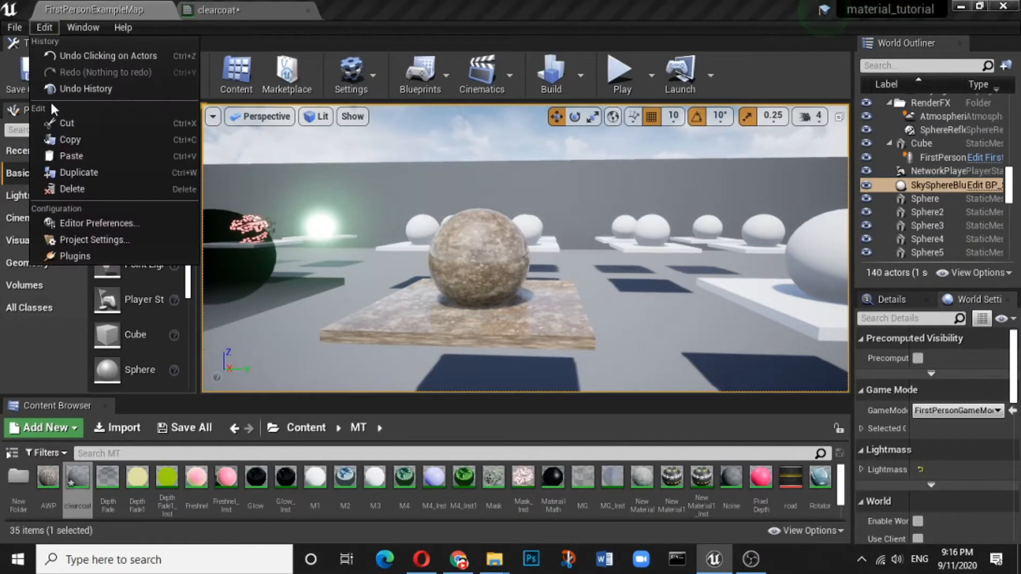
click(89, 239)
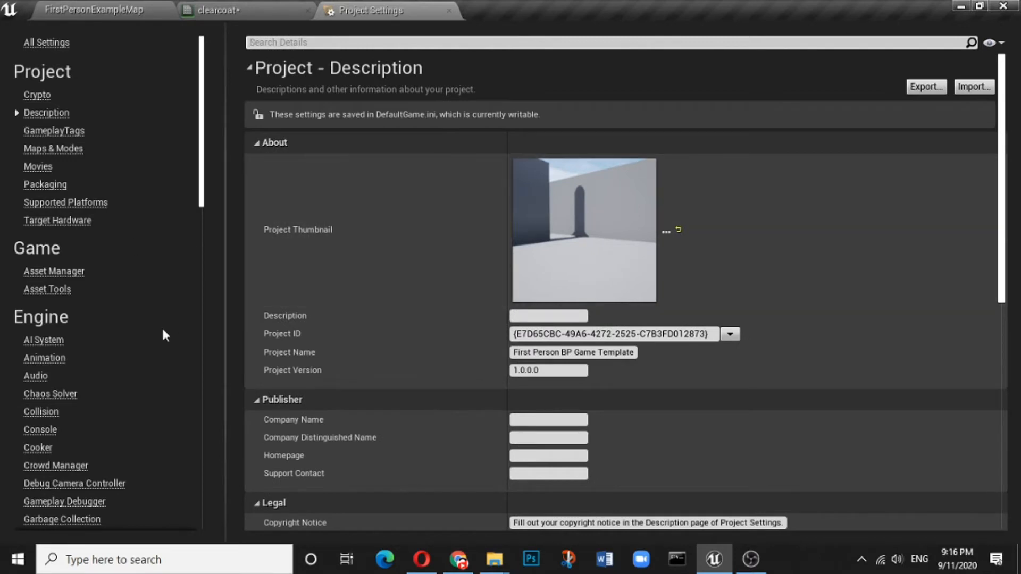
scroll(135, 383, down, 5)
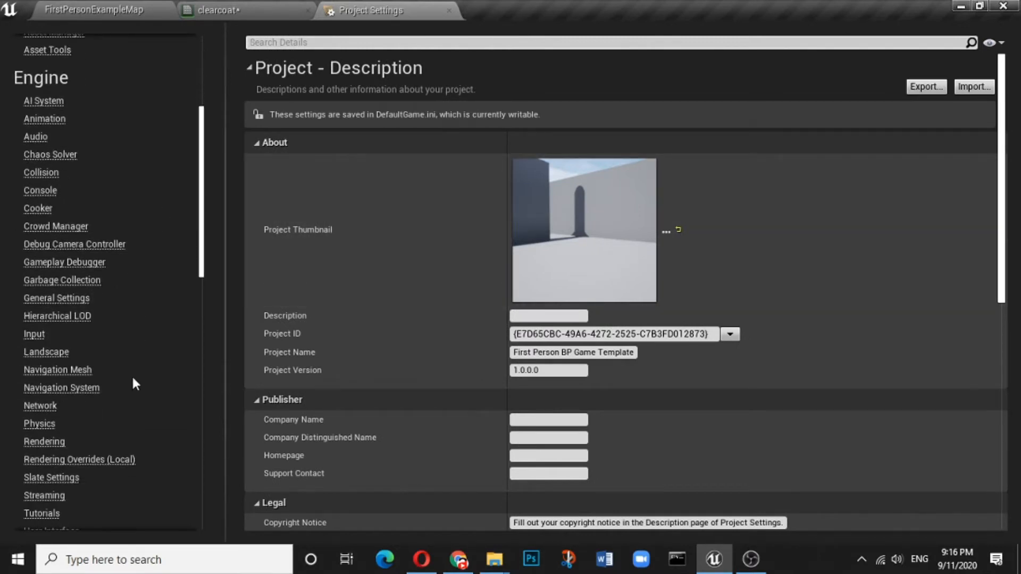
click(41, 443)
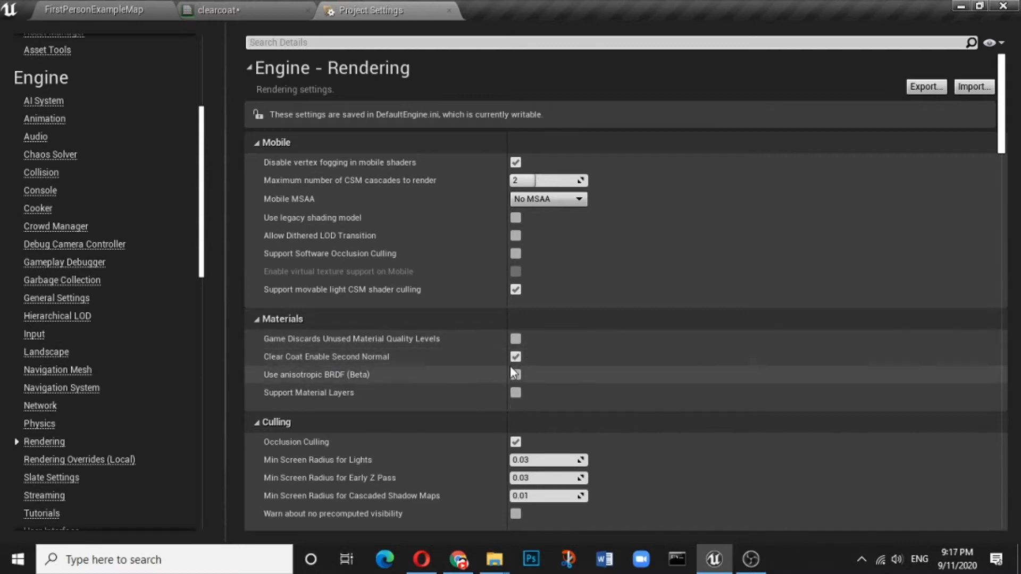
click(449, 12)
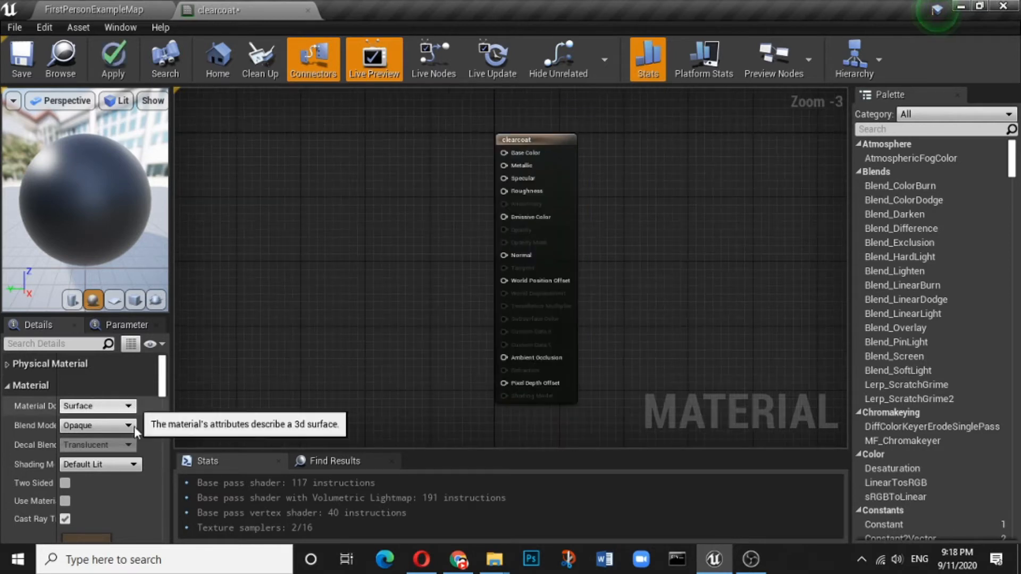
Step: Set the clearcoat material's shading model to Clear Coat and inspect the preview sphere
click(134, 464)
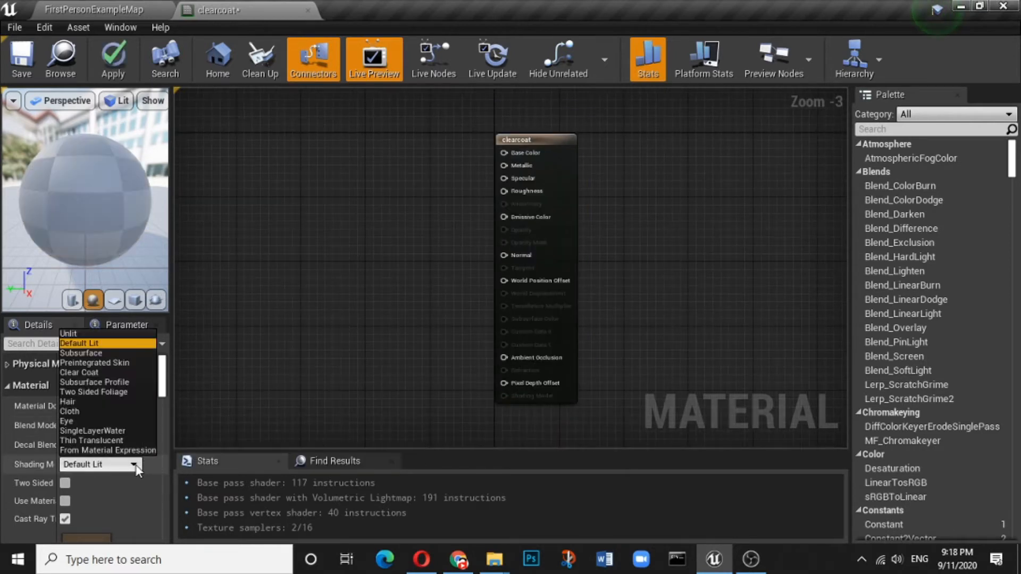
click(125, 373)
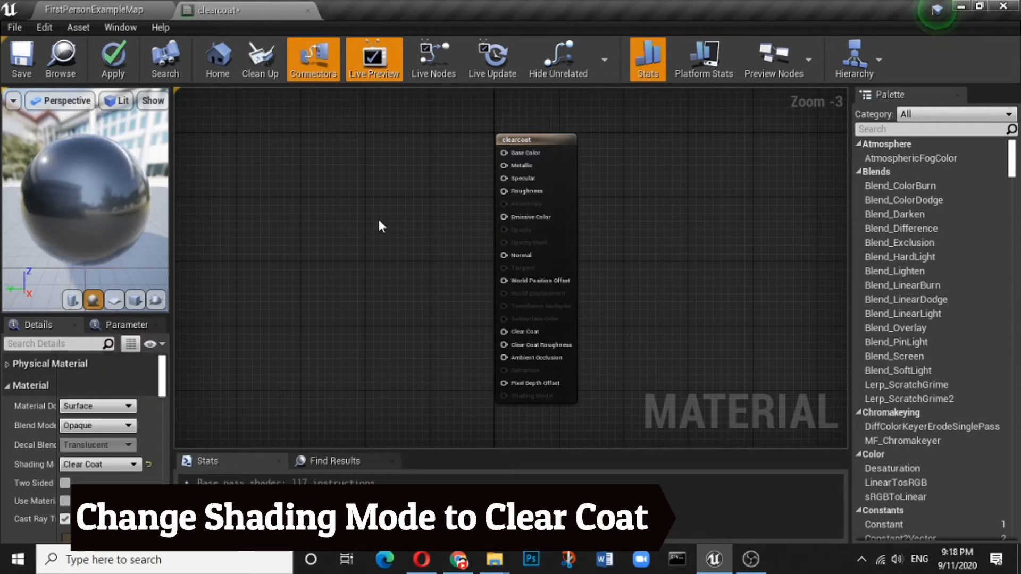
drag(86, 196, 88, 175)
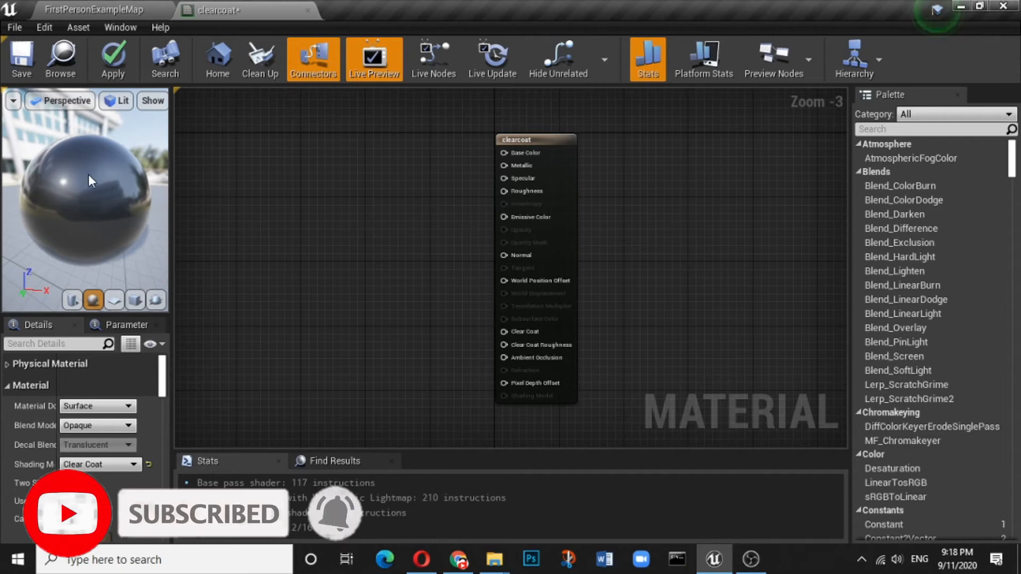
scroll(88, 174, down, 3)
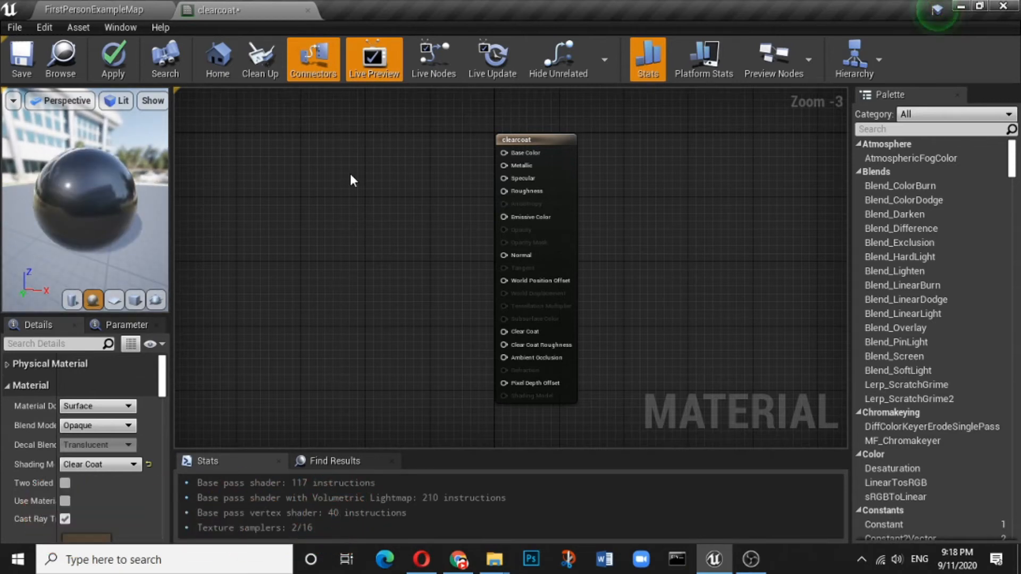
Step: Add a Texture Sample node using the road texture and connect its RGB output to Base Color
click(276, 149)
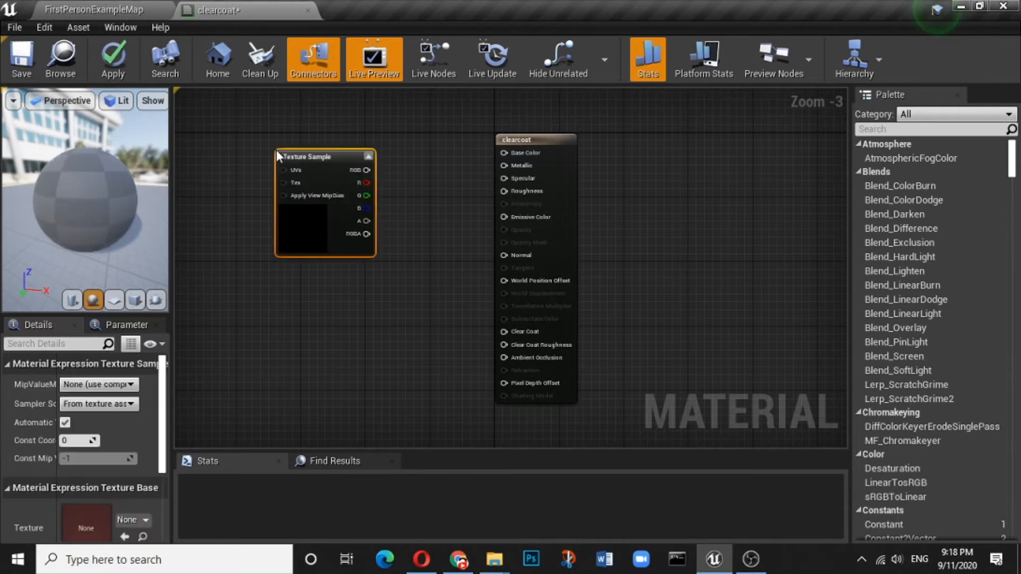
drag(367, 169, 512, 155)
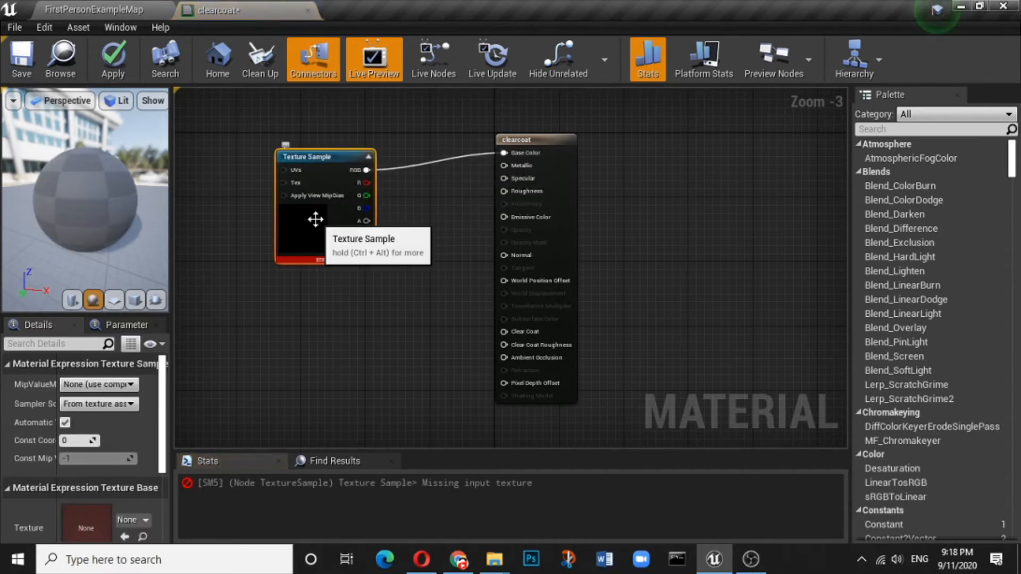
click(133, 520)
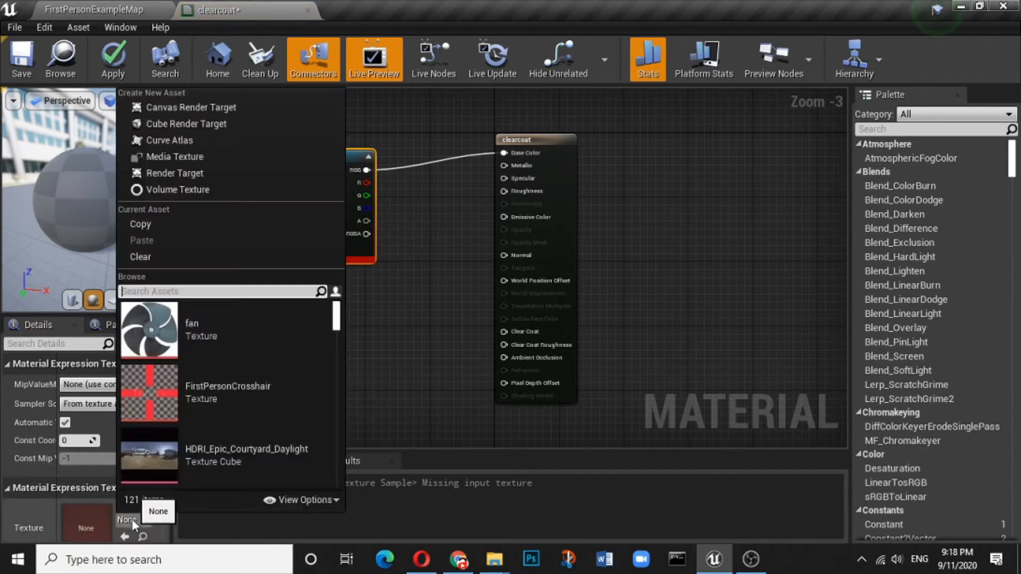
scroll(152, 394, down, 2)
click(146, 466)
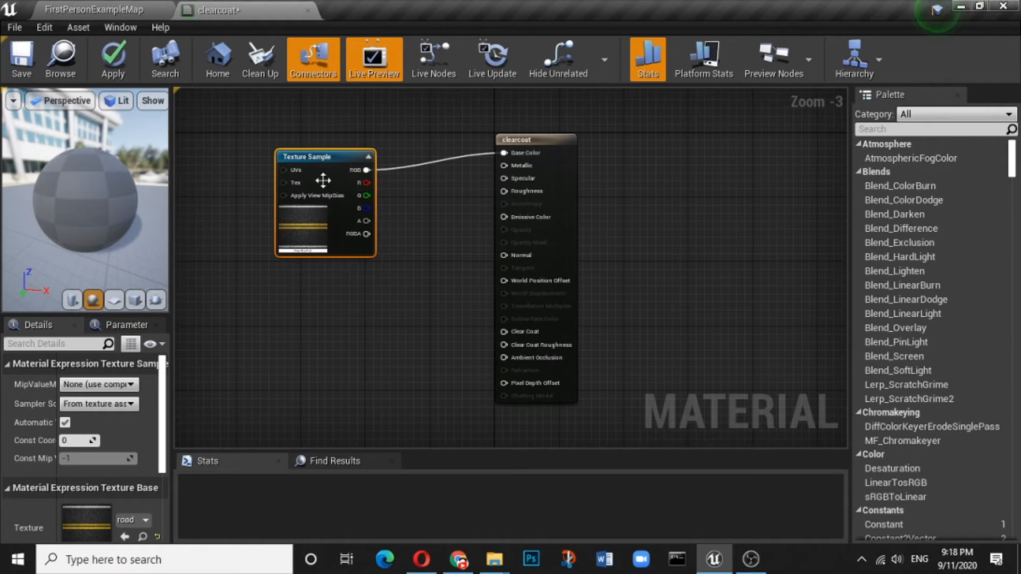
drag(328, 157, 378, 152)
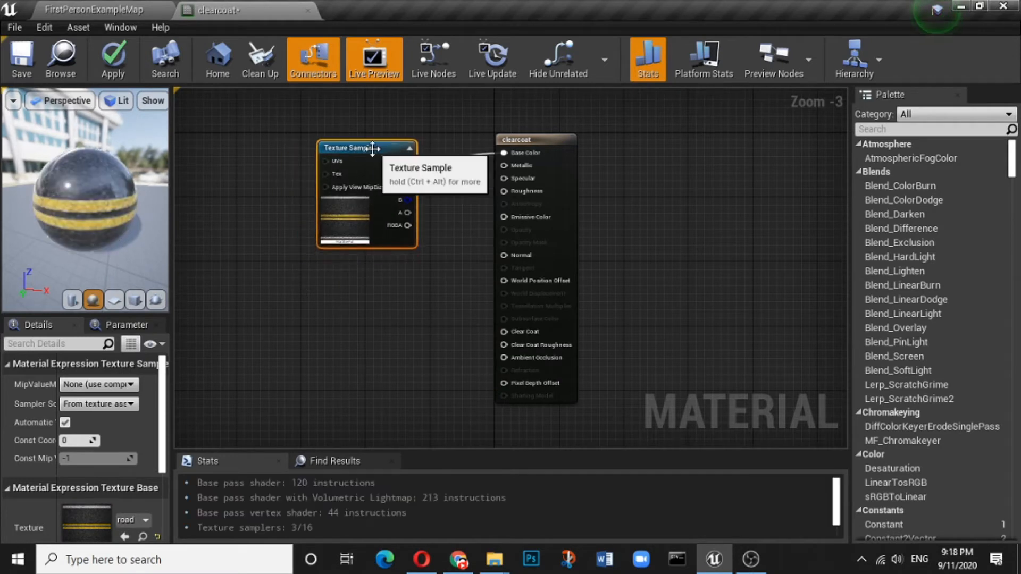
scroll(48, 206, up, 3)
scroll(49, 208, down, 5)
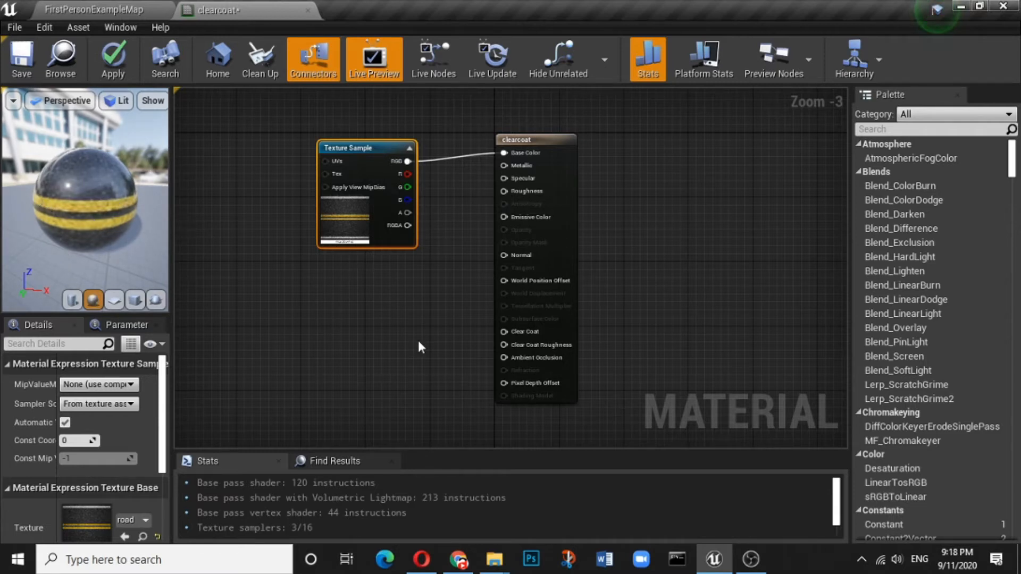
Step: Add two Constant nodes, connecting one to Clear Coat and the other to Clear Coat Roughness
click(348, 346)
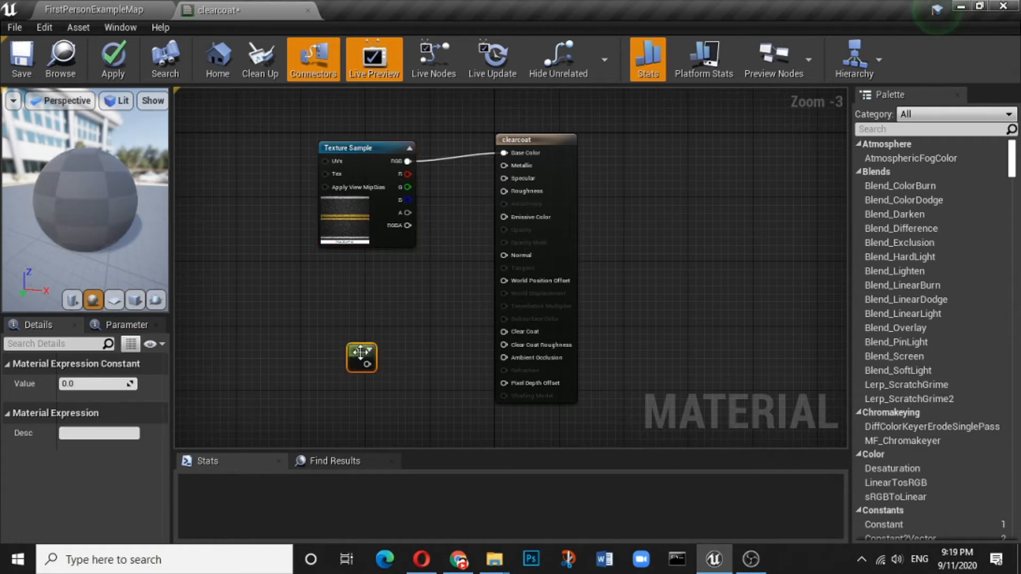
drag(367, 365, 504, 332)
drag(355, 350, 340, 324)
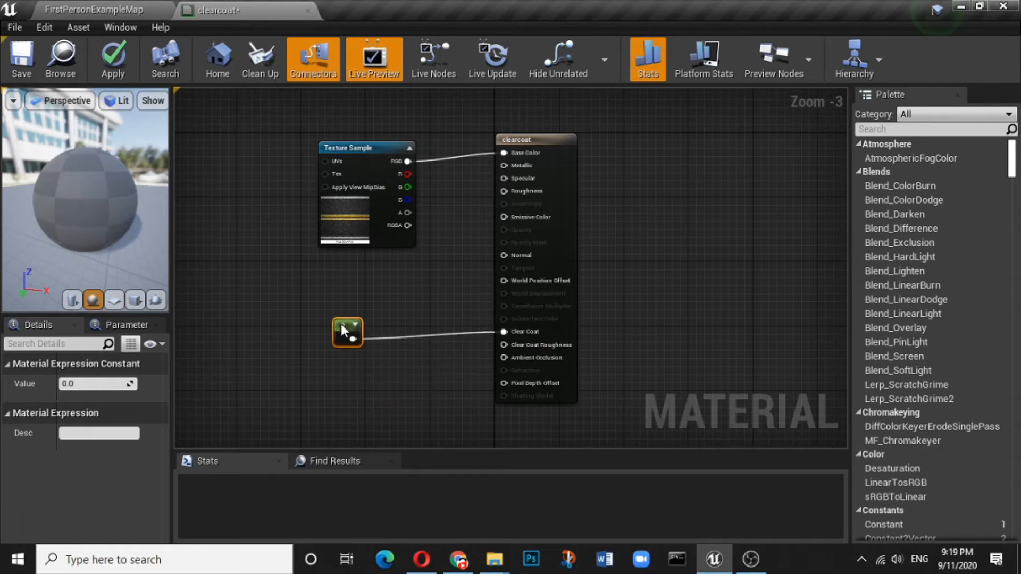
click(364, 387)
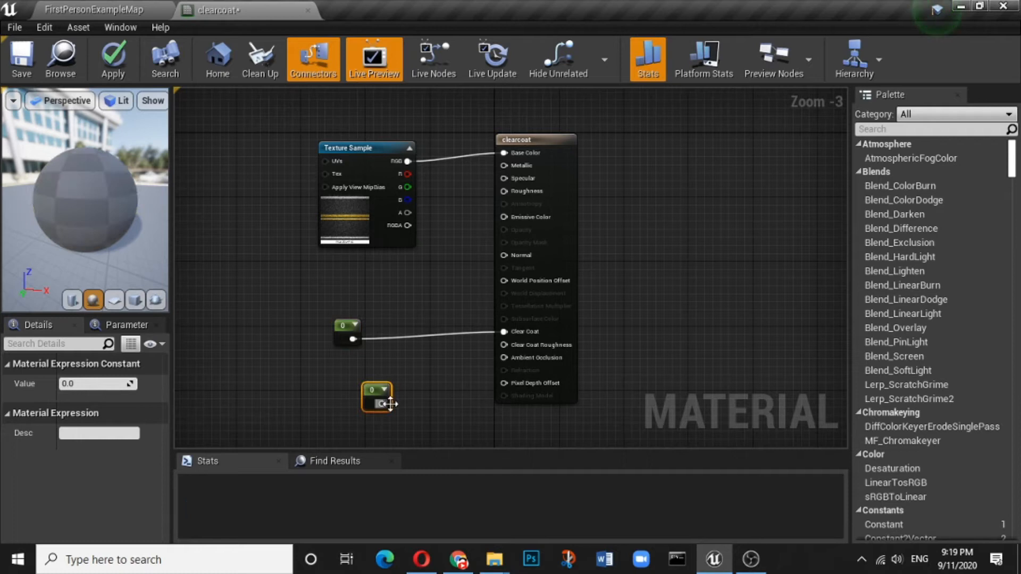
drag(382, 404, 503, 344)
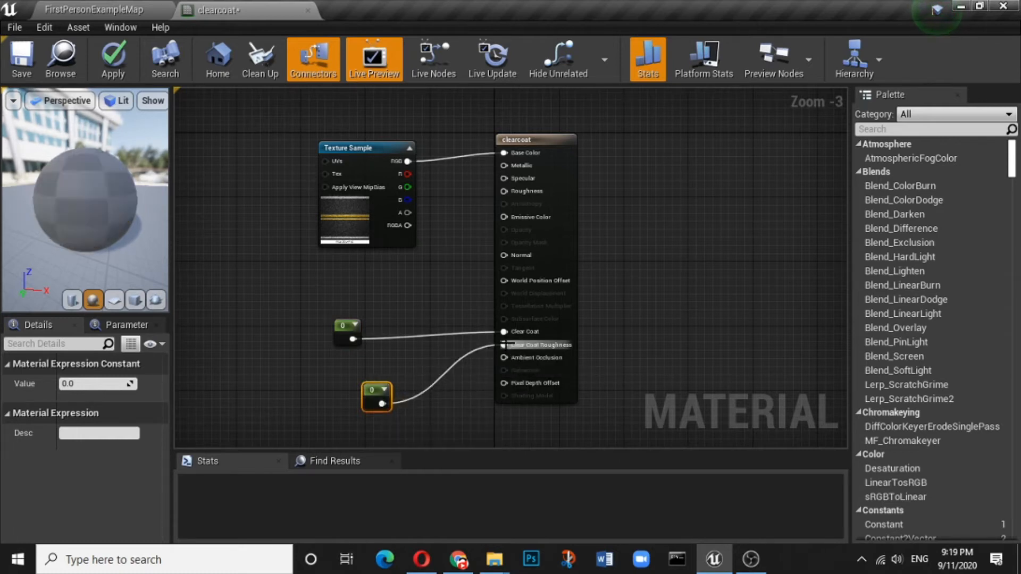
Step: Align the Clear Coat Roughness constant under the Clear Coat constant, set the Clear Coat constant to 1, and save the material
drag(375, 390, 343, 369)
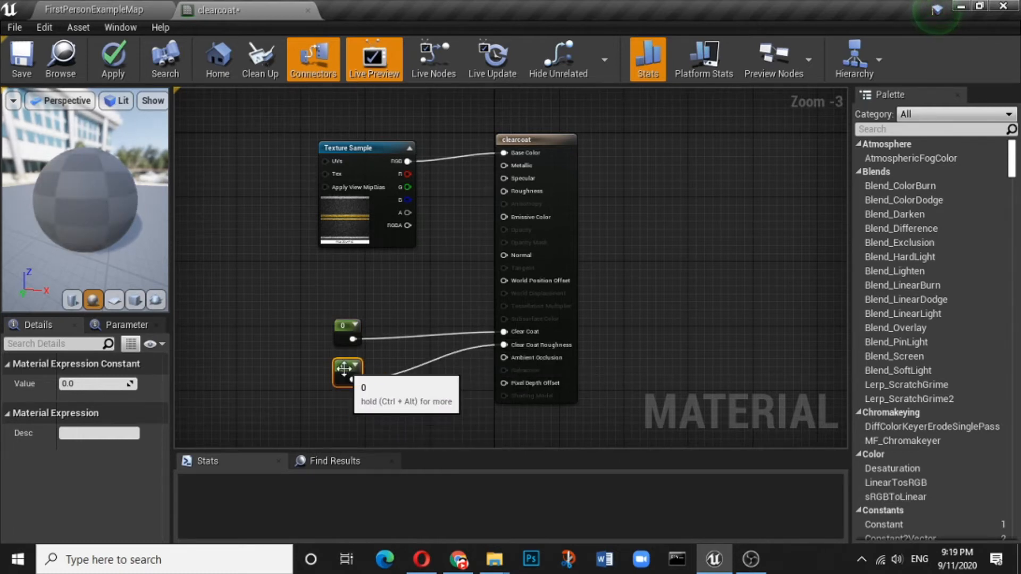
click(344, 327)
click(90, 384)
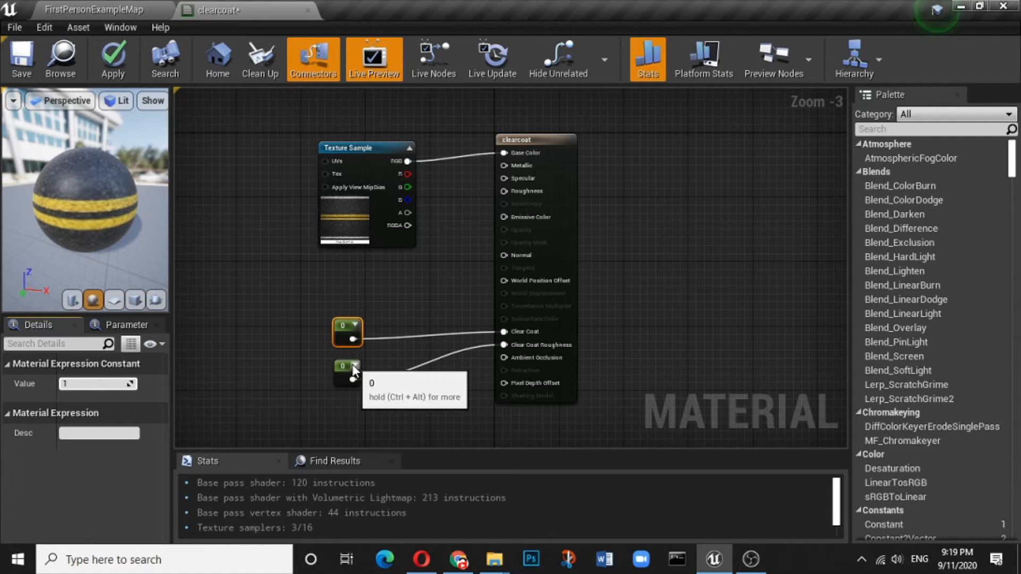
click(284, 353)
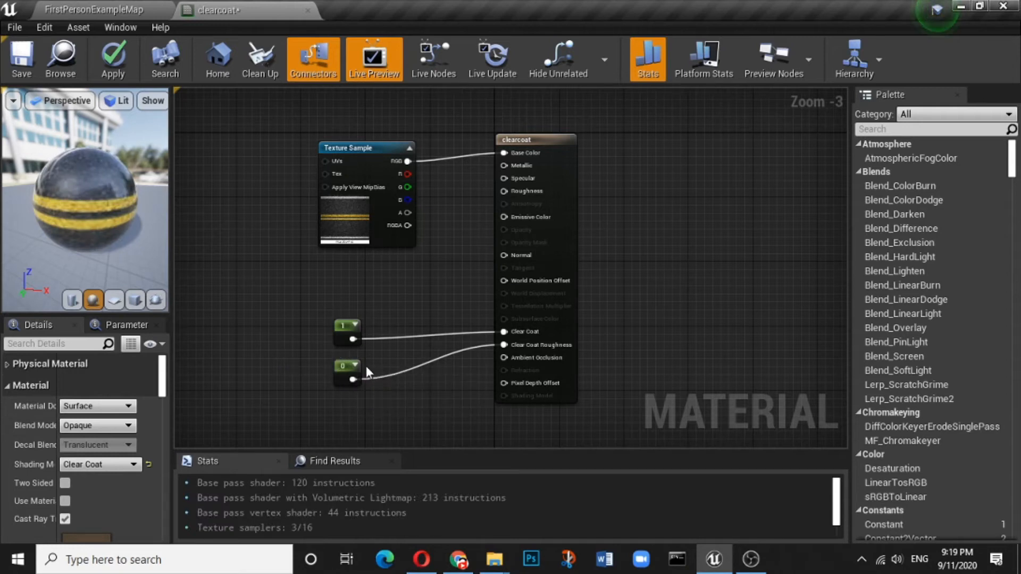
drag(85, 199, 160, 180)
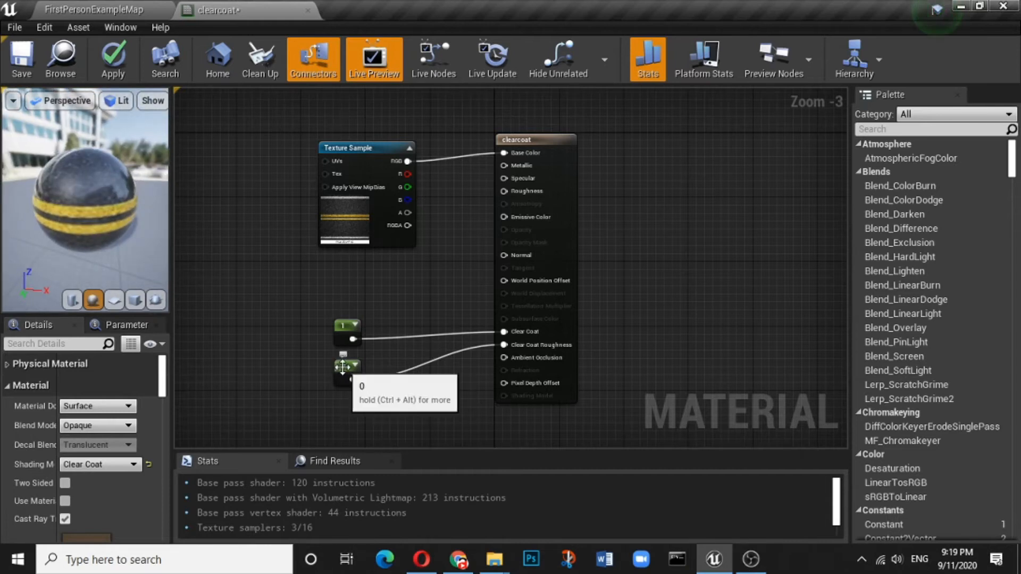
click(27, 58)
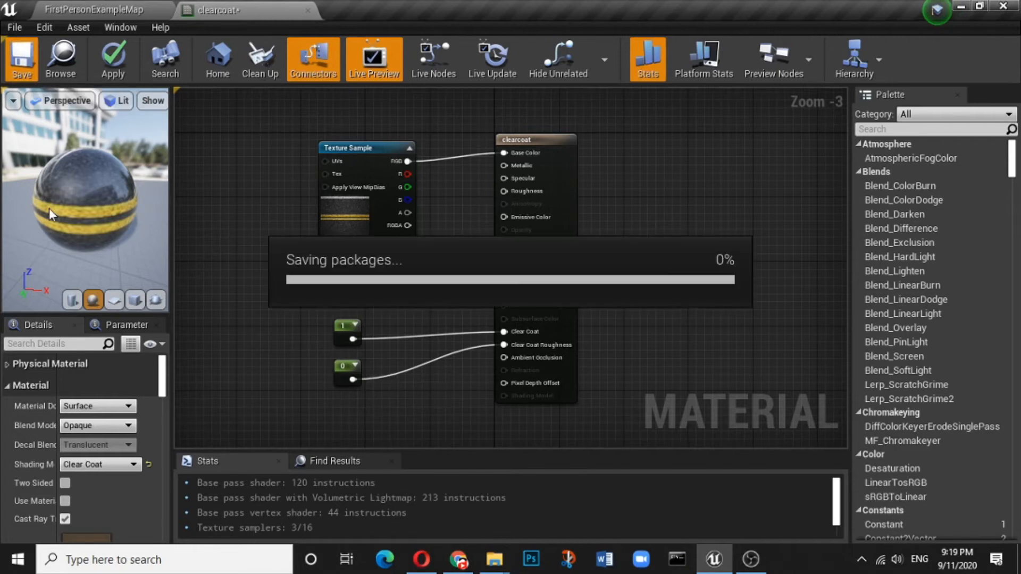
scroll(49, 209, up, 3)
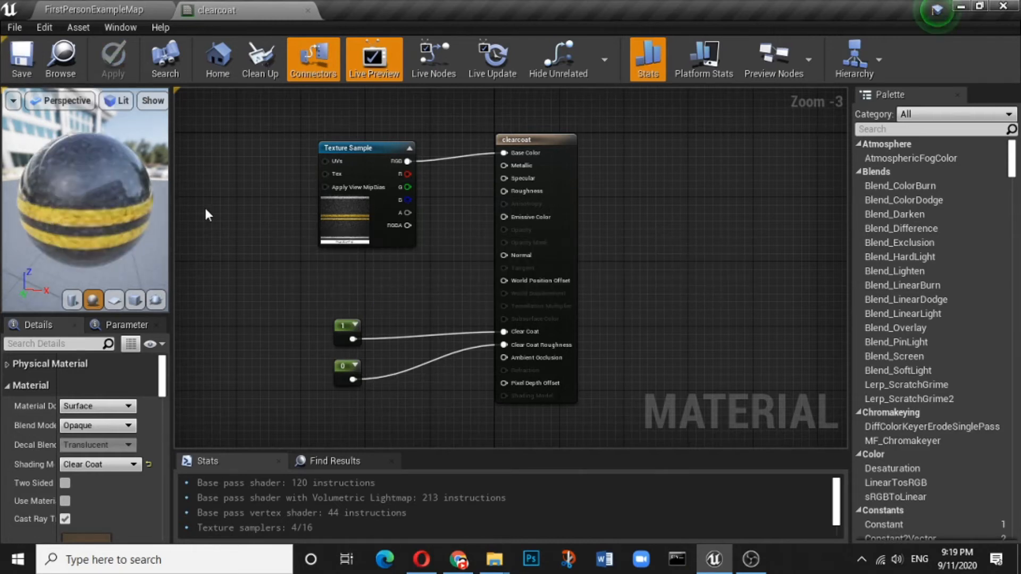
Step: Set the Clear Coat Roughness constant to 0.5 and inspect the reflections on the preview sphere
click(341, 367)
click(71, 384)
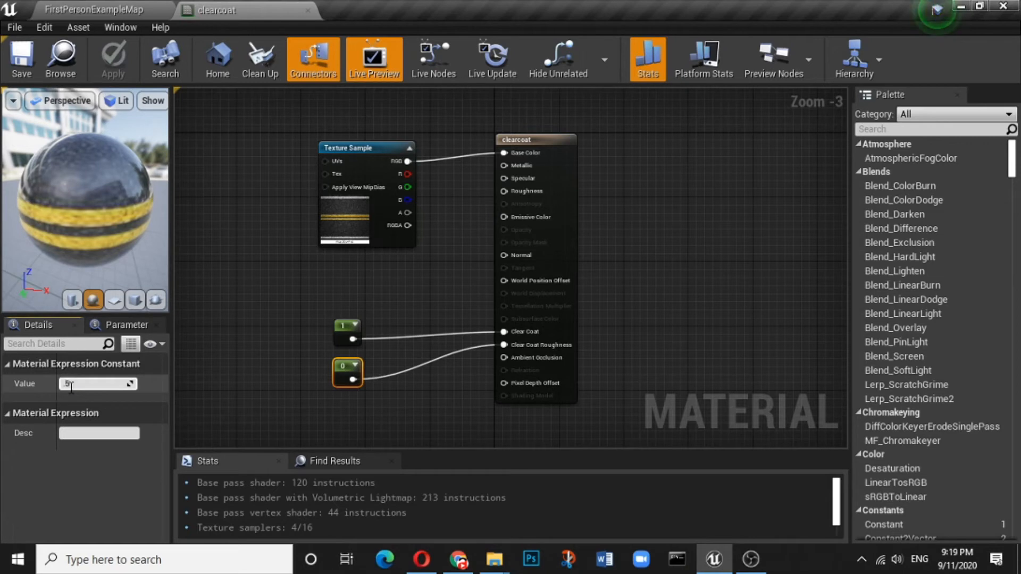
text(.5)
key(Return)
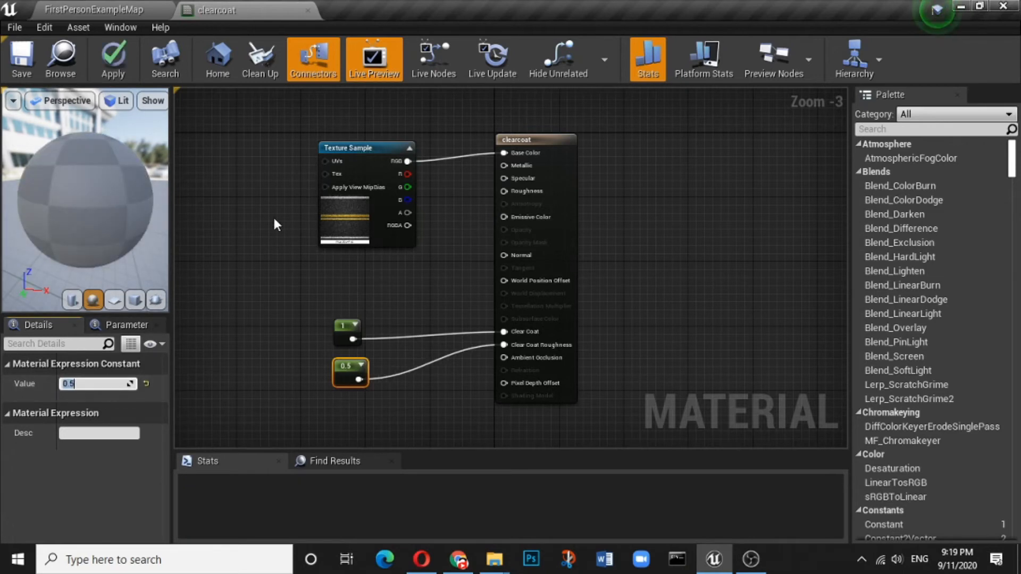
drag(48, 186, 247, 295)
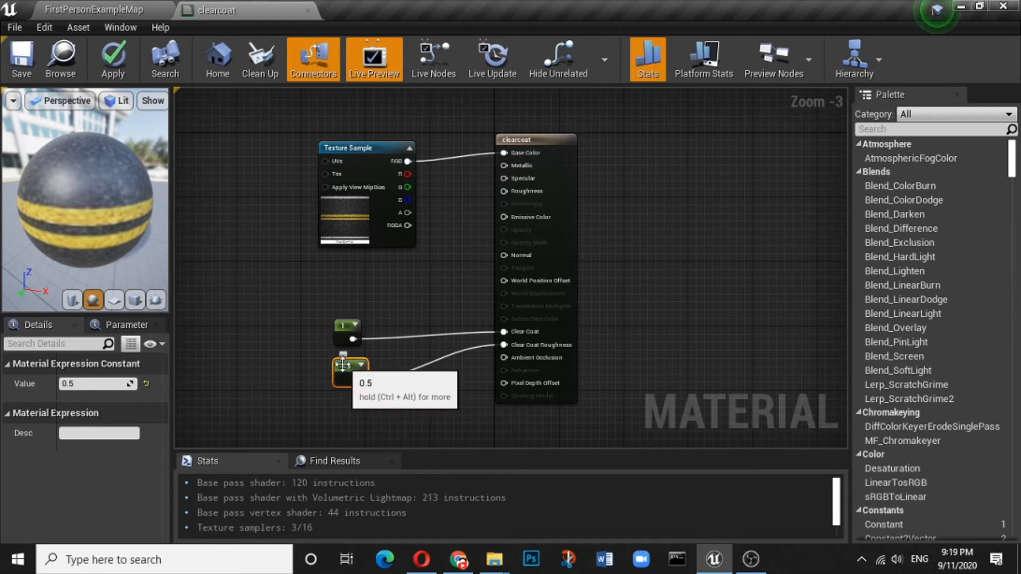
Step: Set the Clear Coat Roughness constant to 1 and inspect the preview sphere
click(92, 384)
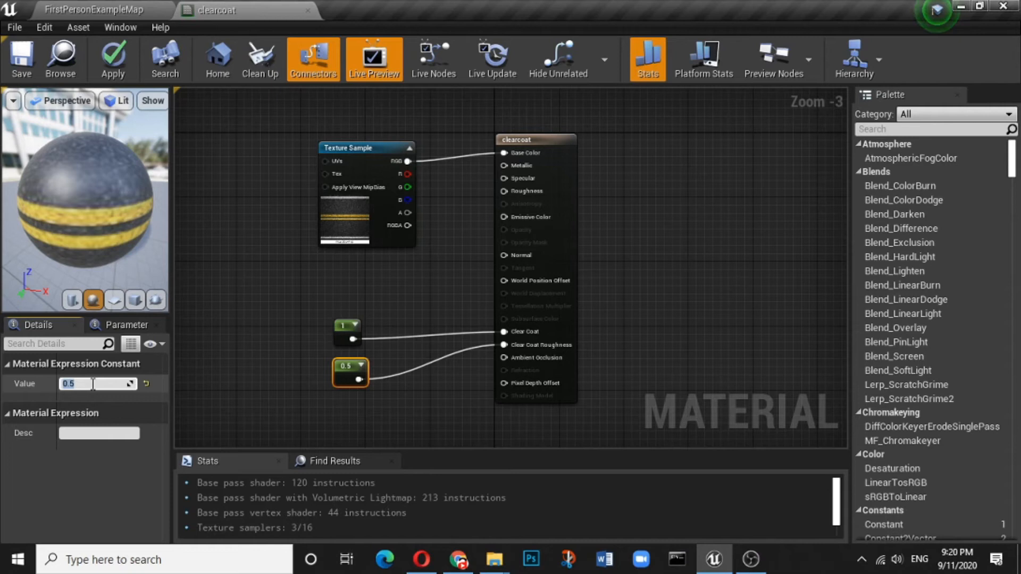
click(210, 323)
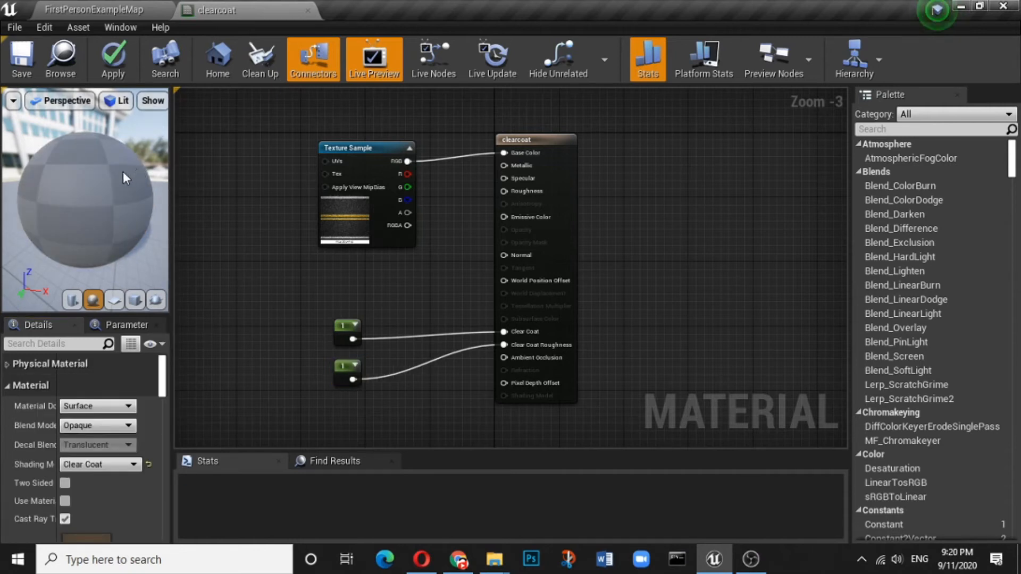
drag(85, 202, 107, 202)
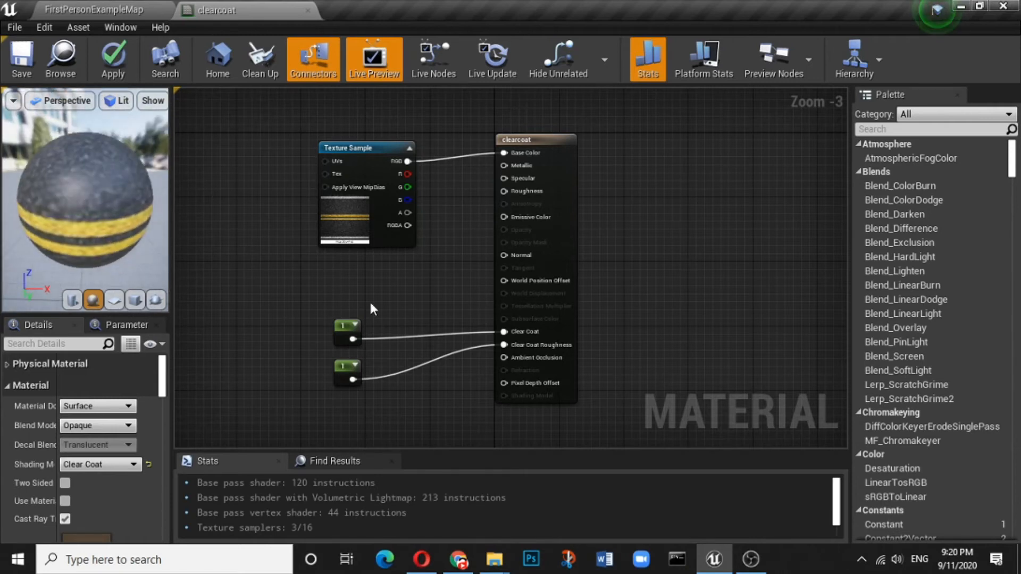
Step: Set the Clear Coat Roughness constant to 0.2 and check the preview sphere from another angle
click(354, 369)
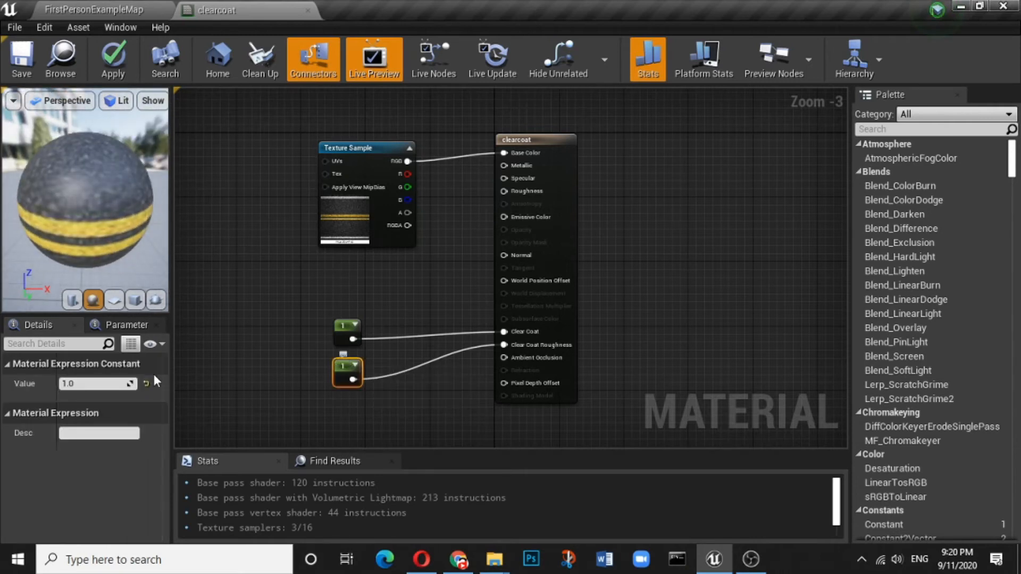
click(97, 382)
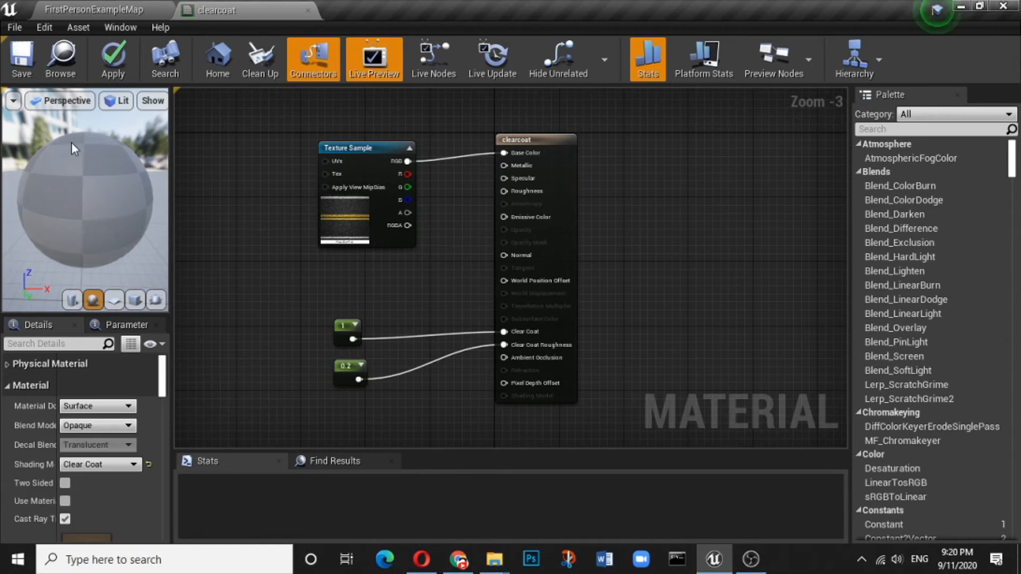
drag(49, 178, 155, 178)
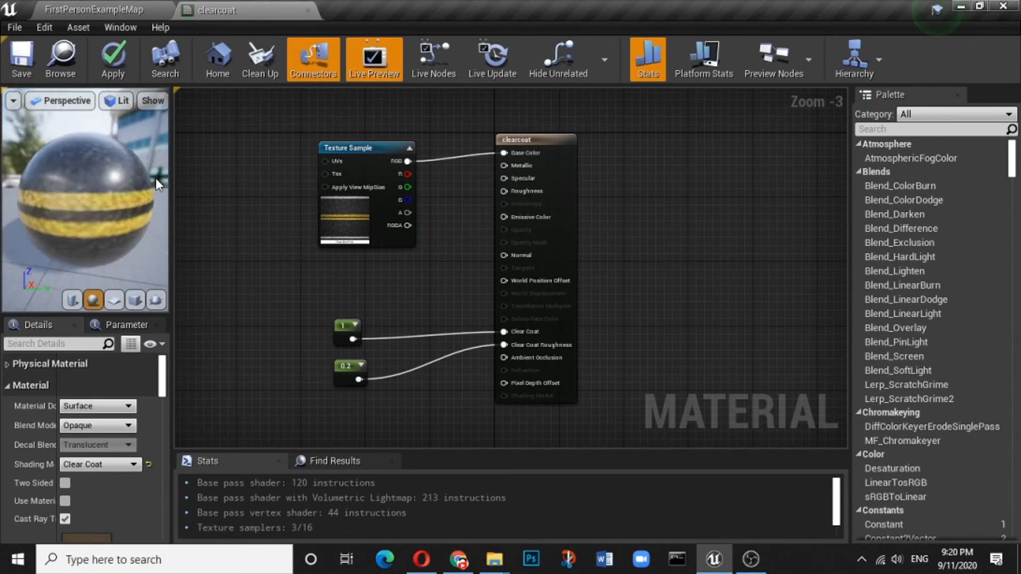
Step: Replace the Texture Sample's road texture with T_CobbleStone_Pebble_D, check it on the preview sphere, and save the material
click(375, 149)
click(145, 520)
scroll(200, 400, down, 5)
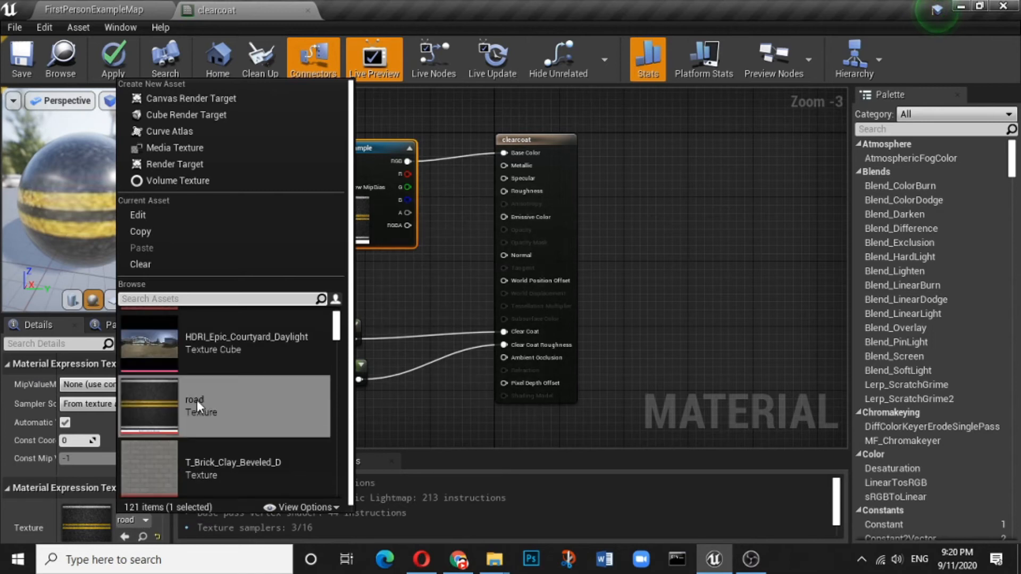
scroll(205, 396, down, 3)
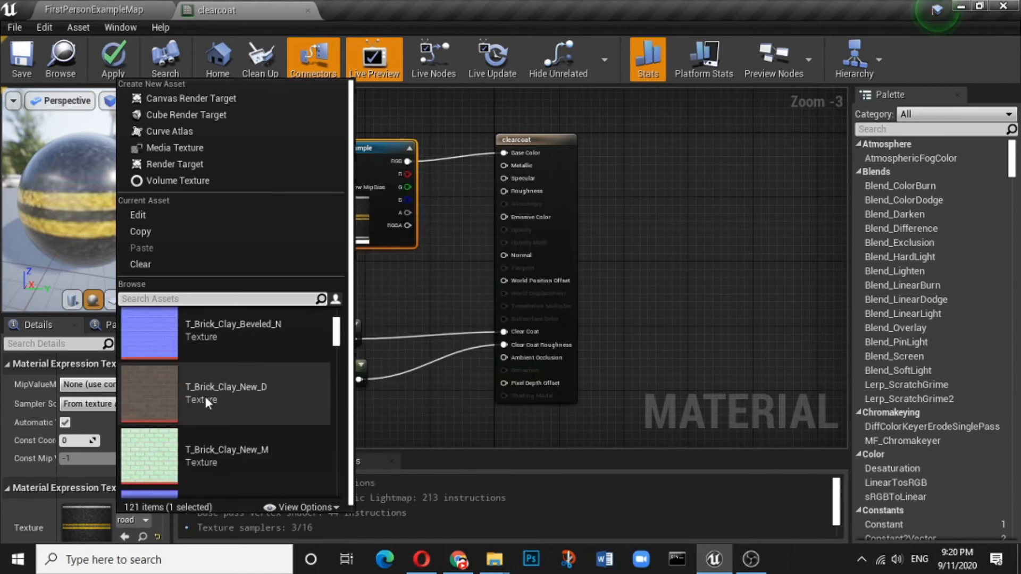
scroll(158, 400, down, 2)
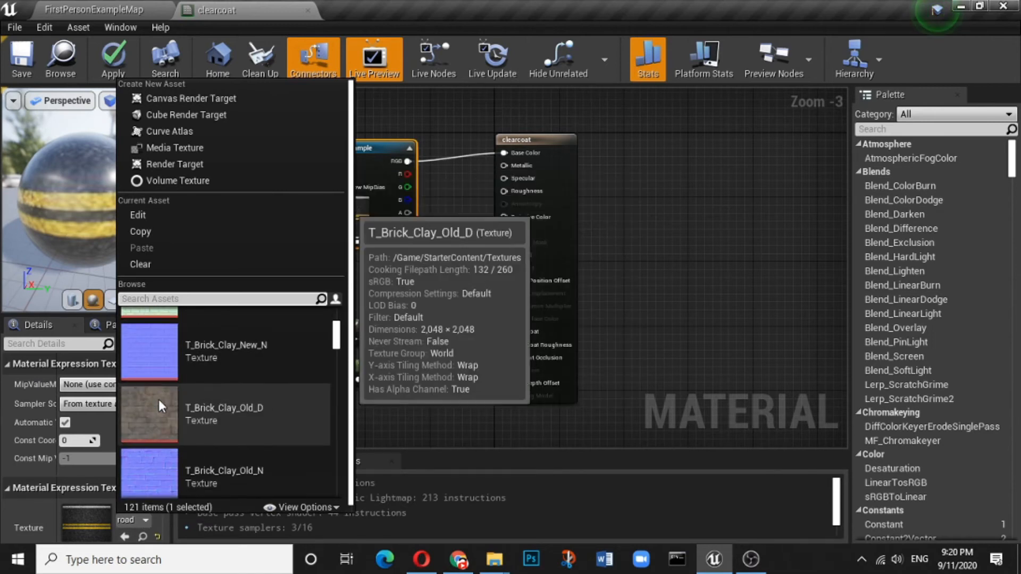
scroll(159, 400, down, 5)
scroll(159, 400, down, 10)
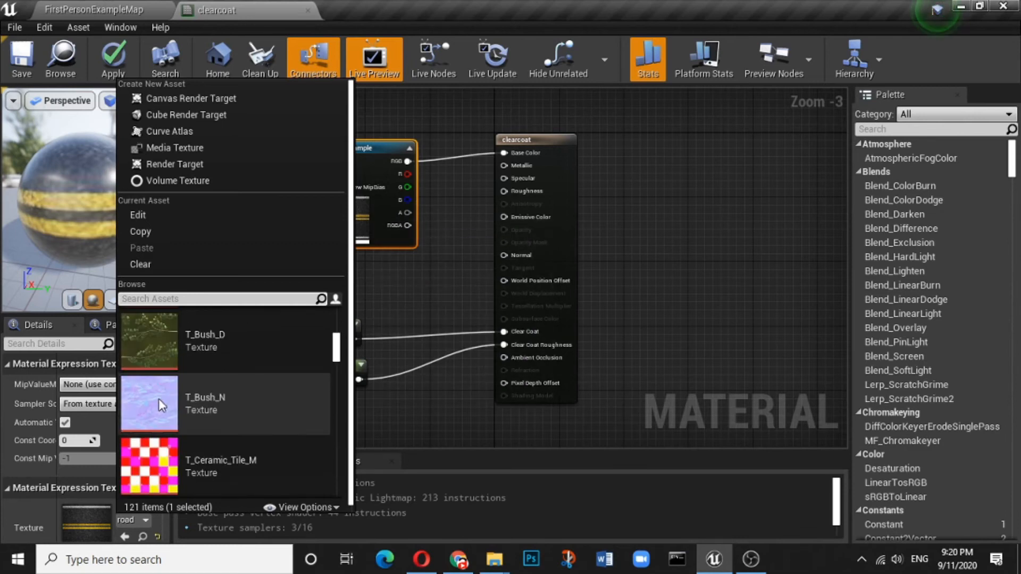
scroll(159, 399, down, 2)
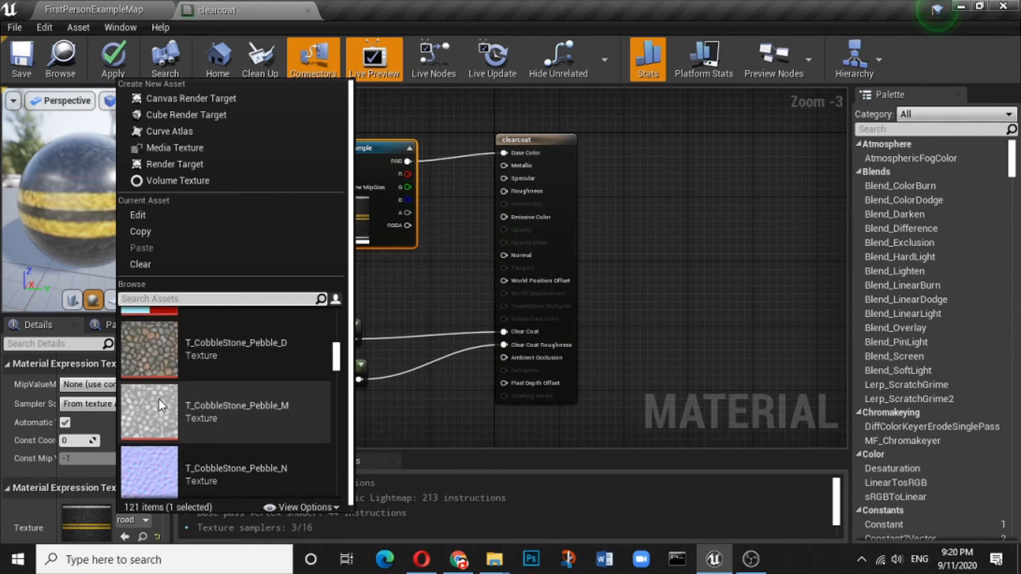
click(136, 357)
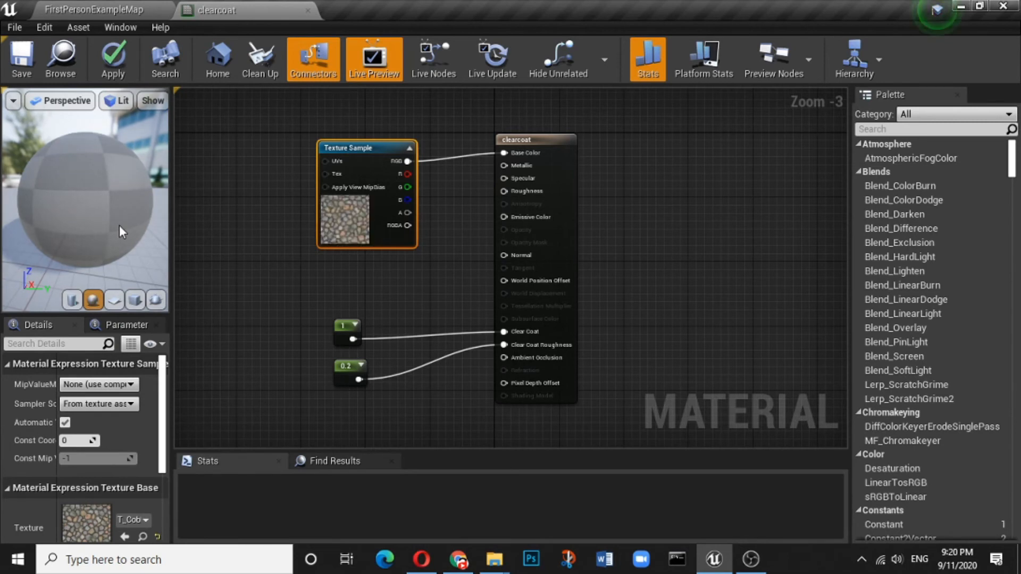
drag(110, 211, 166, 226)
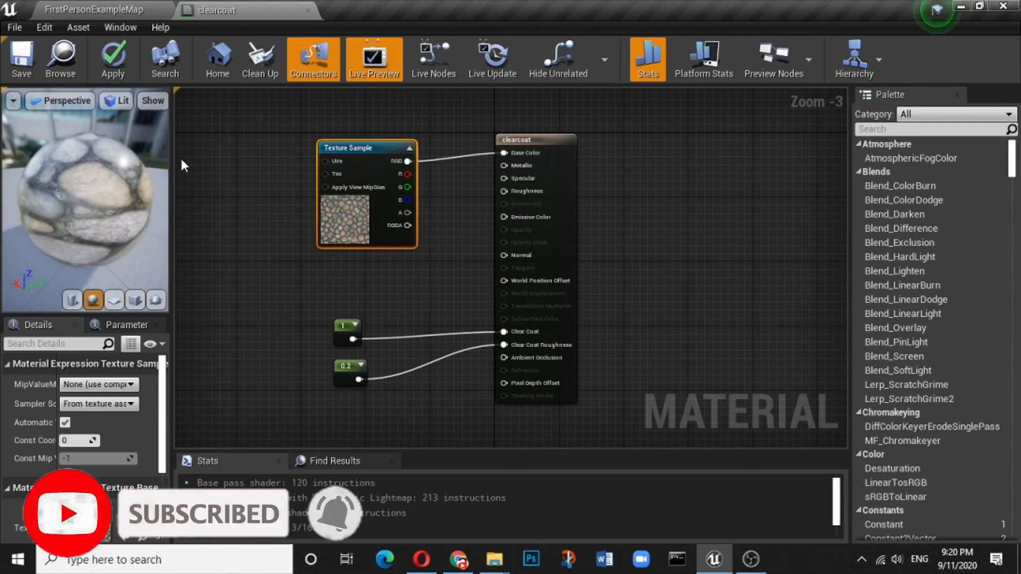
click(21, 69)
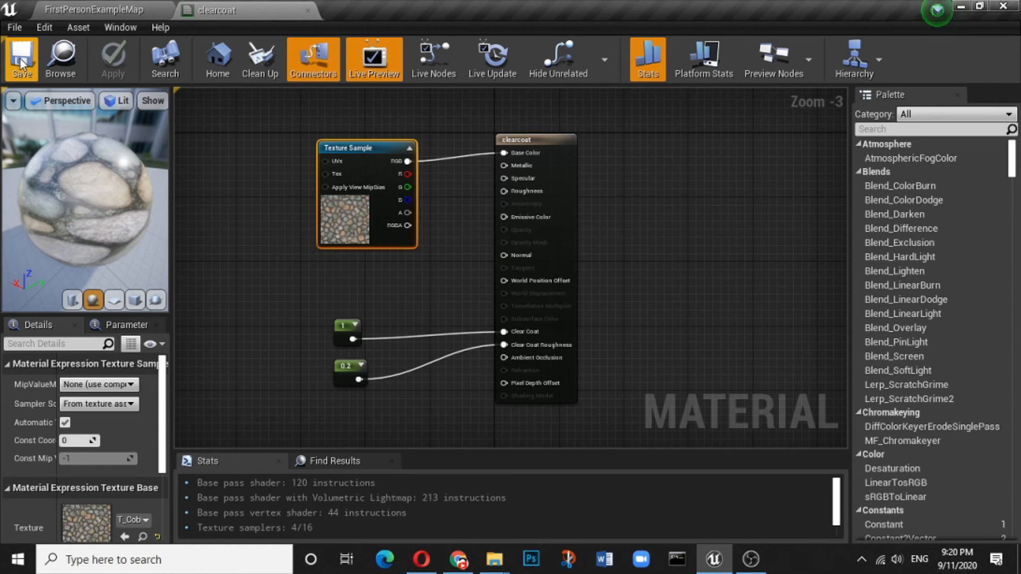
Step: Apply the clearcoat material from the MT folder to the foreground sphere and its platform in FirstPersonExampleMap, and view them up close
click(92, 15)
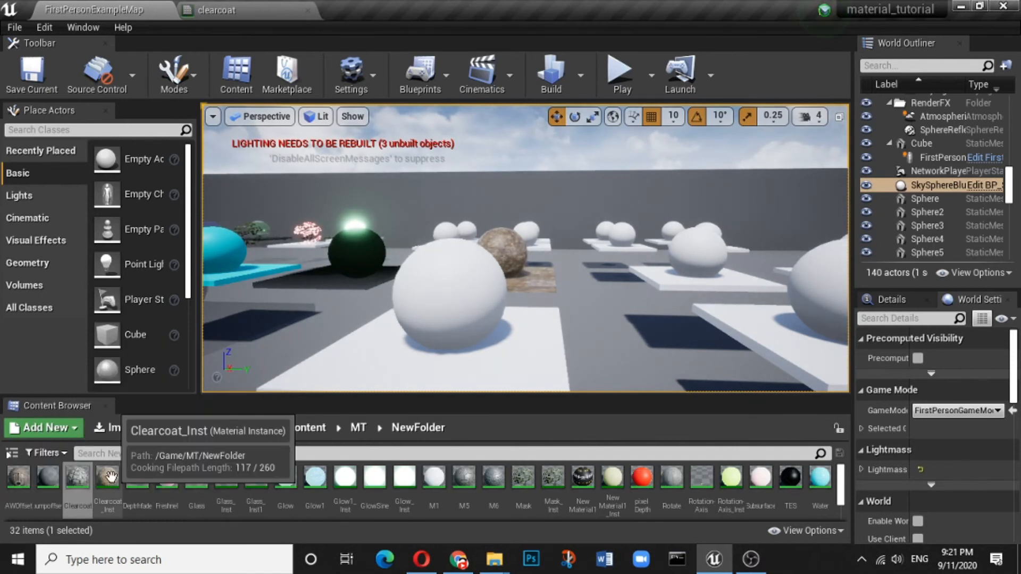
click(358, 429)
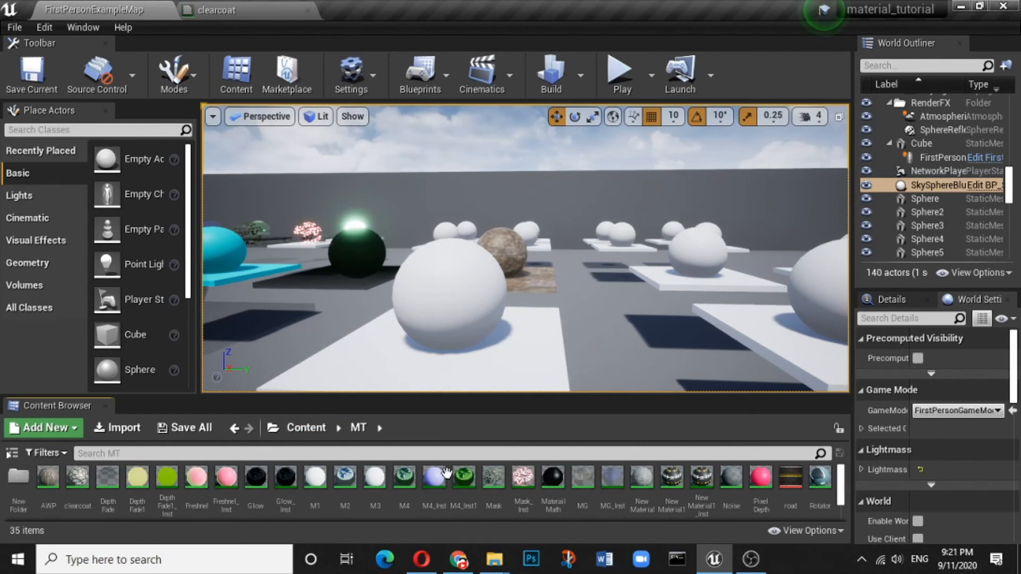
double_click(79, 479)
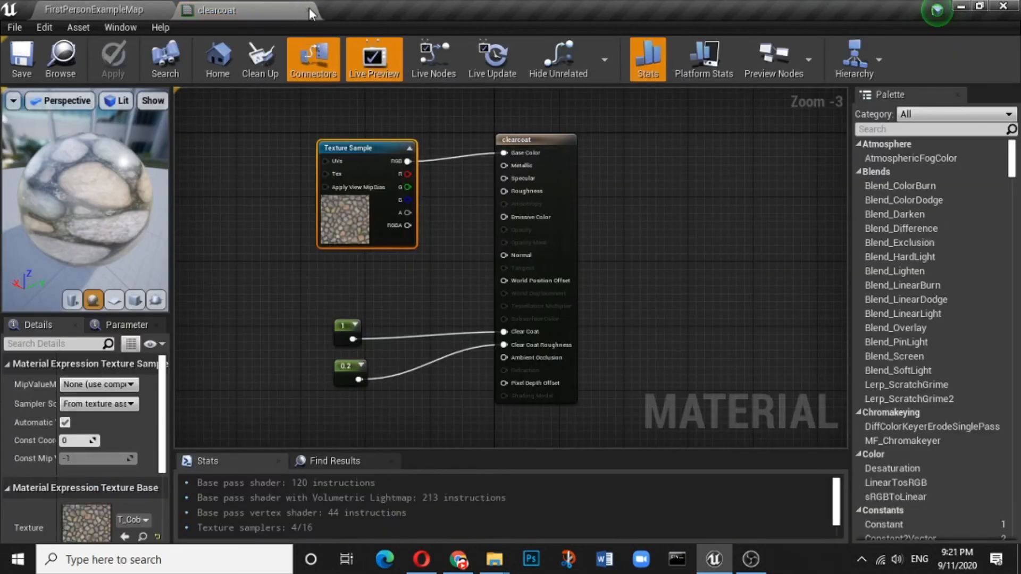
click(309, 11)
drag(77, 479, 440, 306)
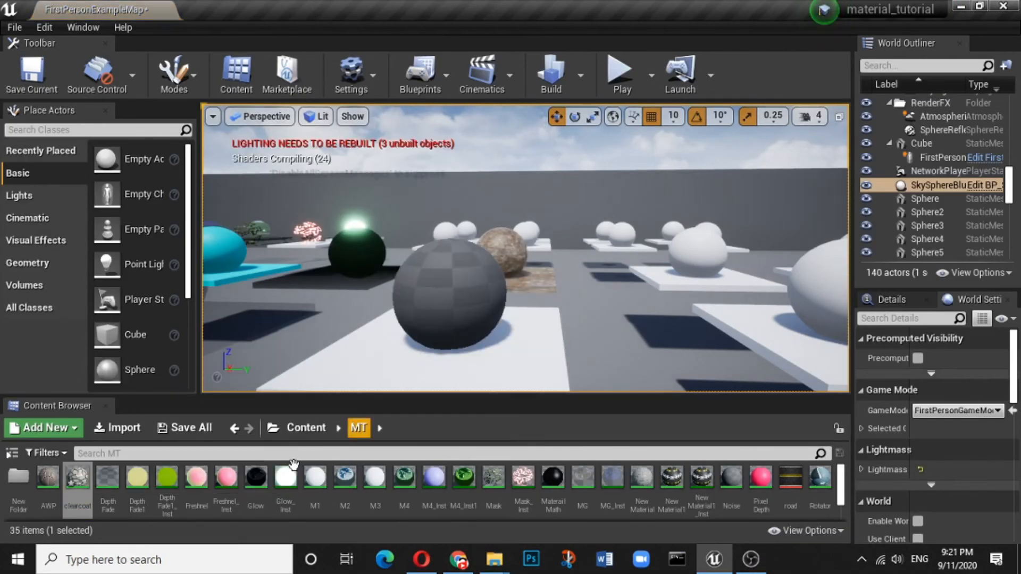
drag(74, 483, 391, 360)
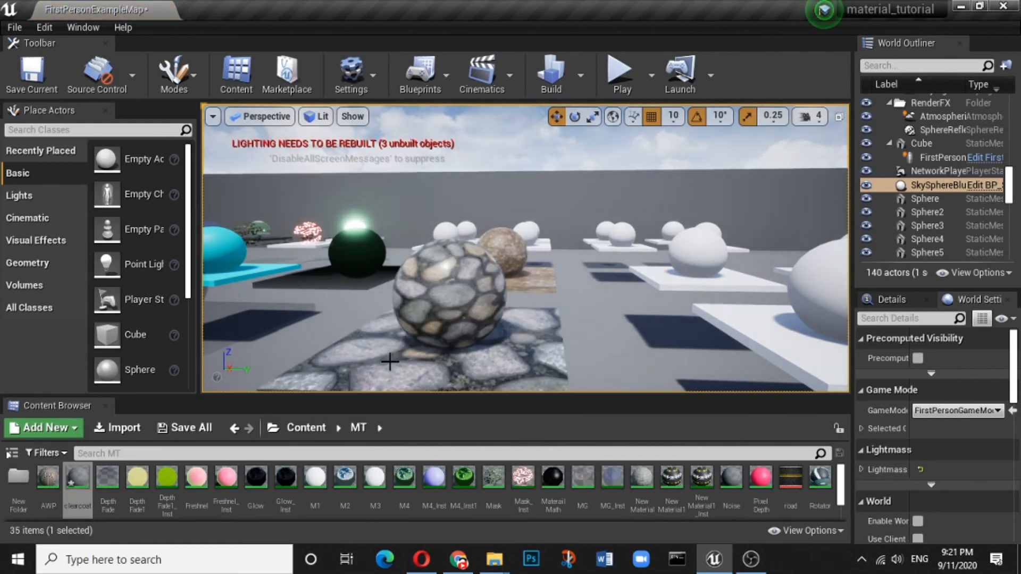
scroll(431, 340, down, 3)
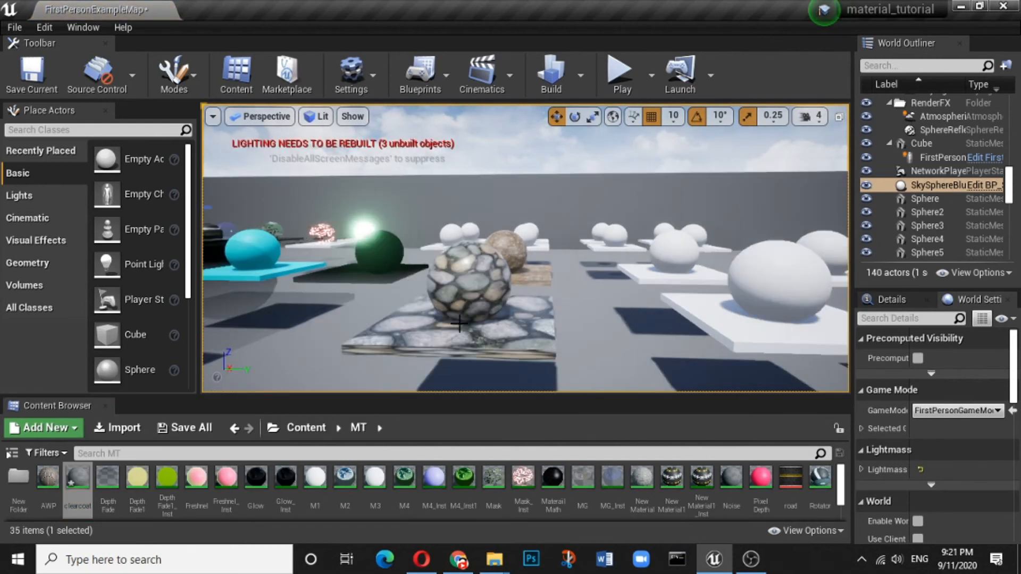
scroll(459, 323, up, 3)
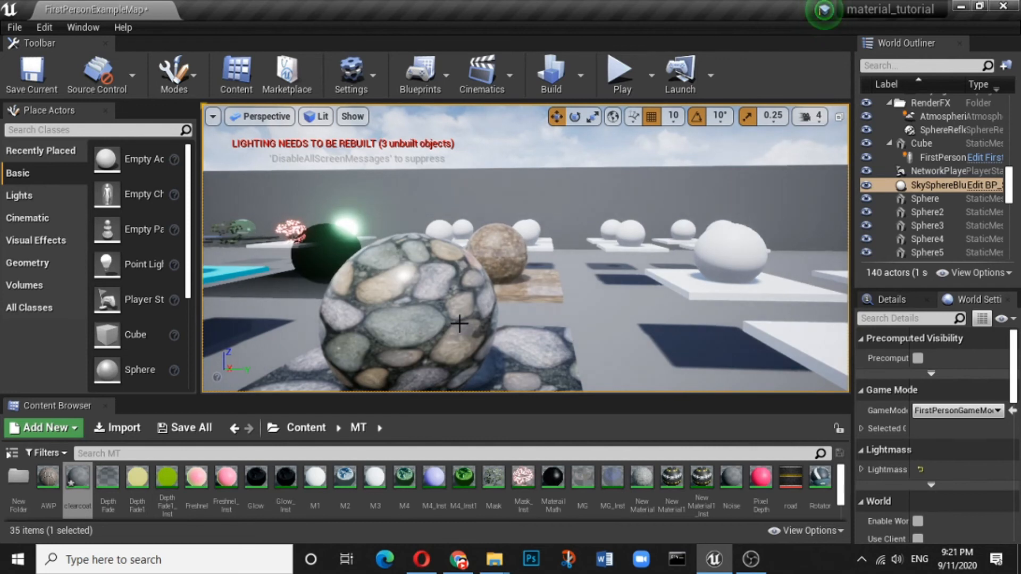
right_drag(460, 324, 441, 300)
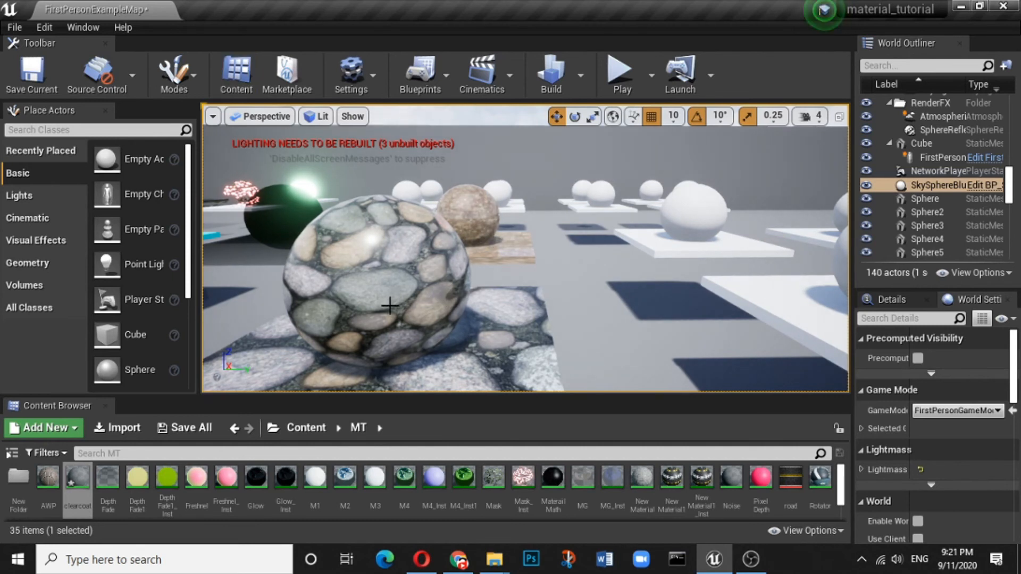
Step: Reopen the clearcoat material, set its Clear Coat Roughness constant to 0, and save it
double_click(77, 476)
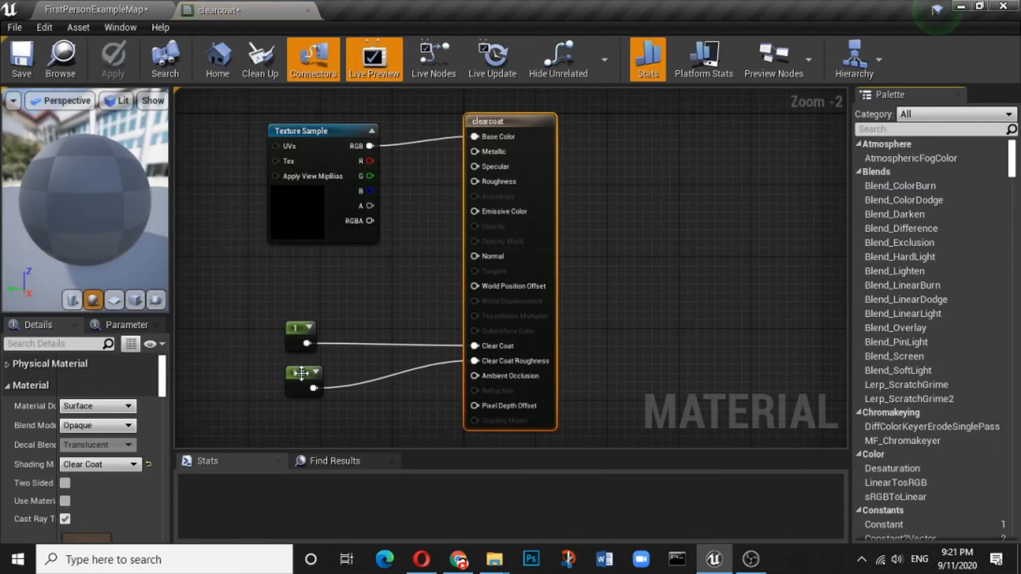
click(301, 373)
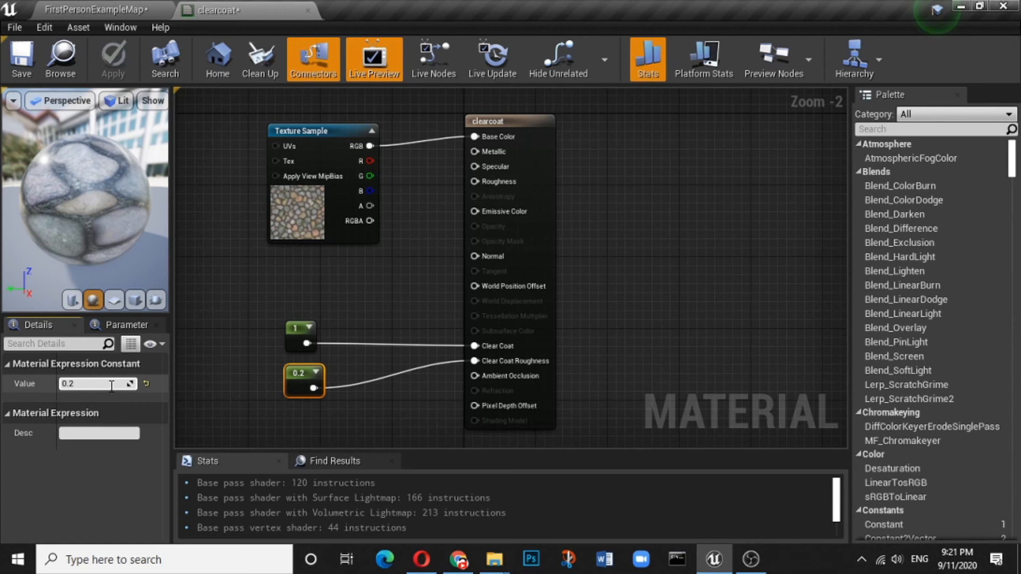
text(0)
click(235, 346)
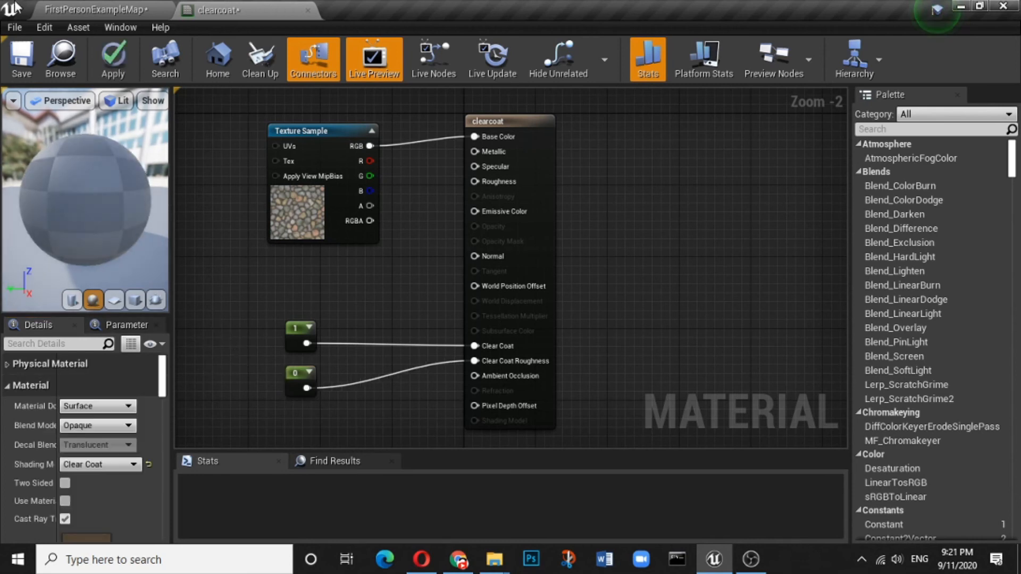
click(37, 55)
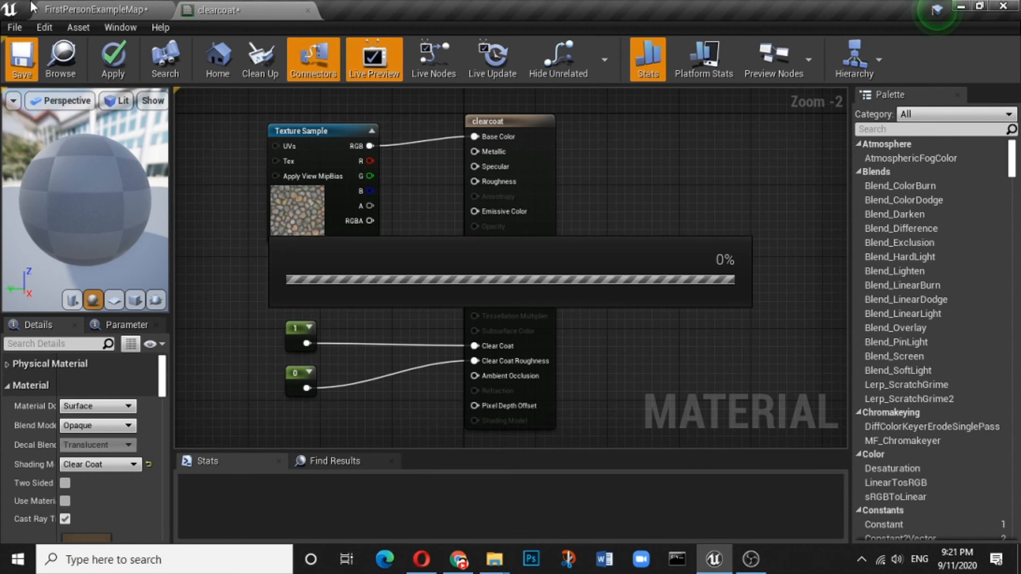
Step: Return to FirstPersonExampleMap and examine the clear coat reflections on the cobblestone sphere from near and far
click(66, 14)
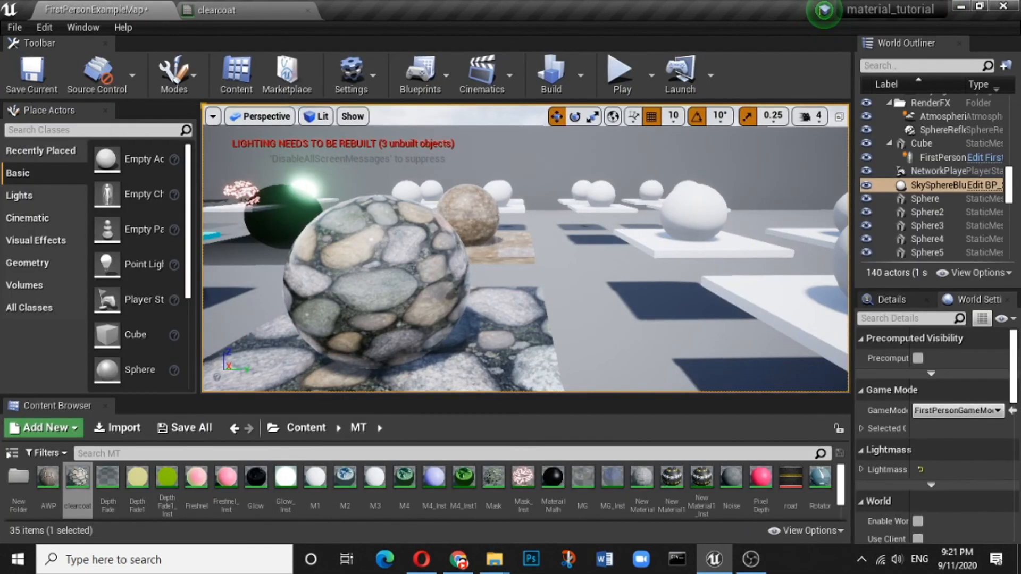
scroll(376, 256, up, 3)
scroll(429, 243, up, 3)
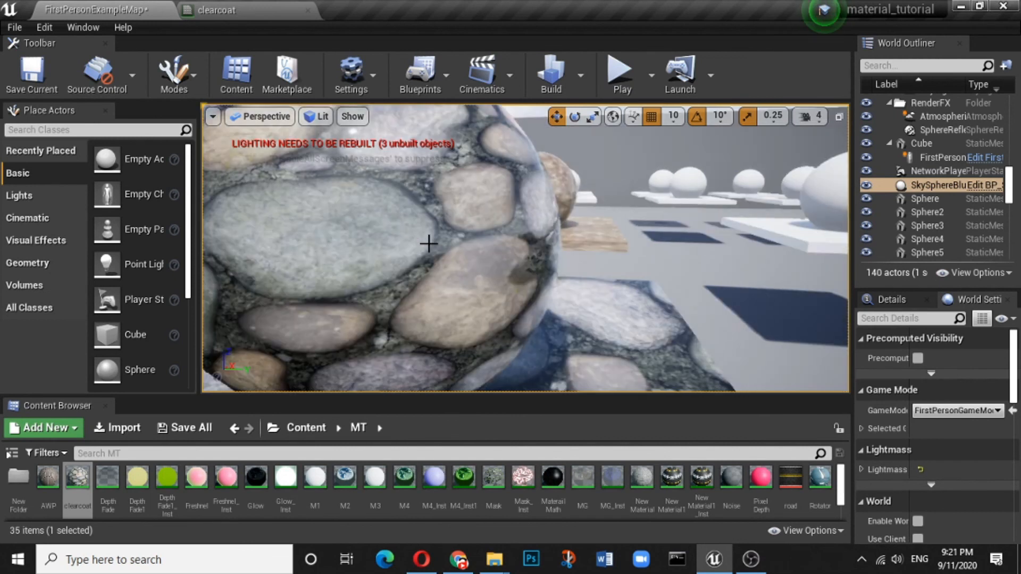
scroll(429, 244, down, 5)
scroll(429, 243, up, 5)
right_drag(428, 244, 474, 244)
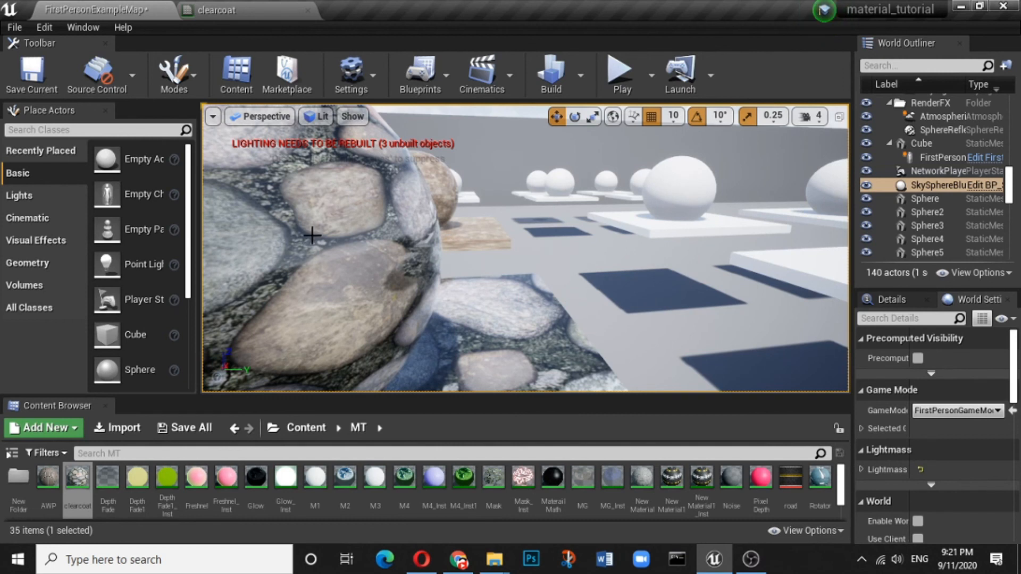
scroll(313, 231, down, 5)
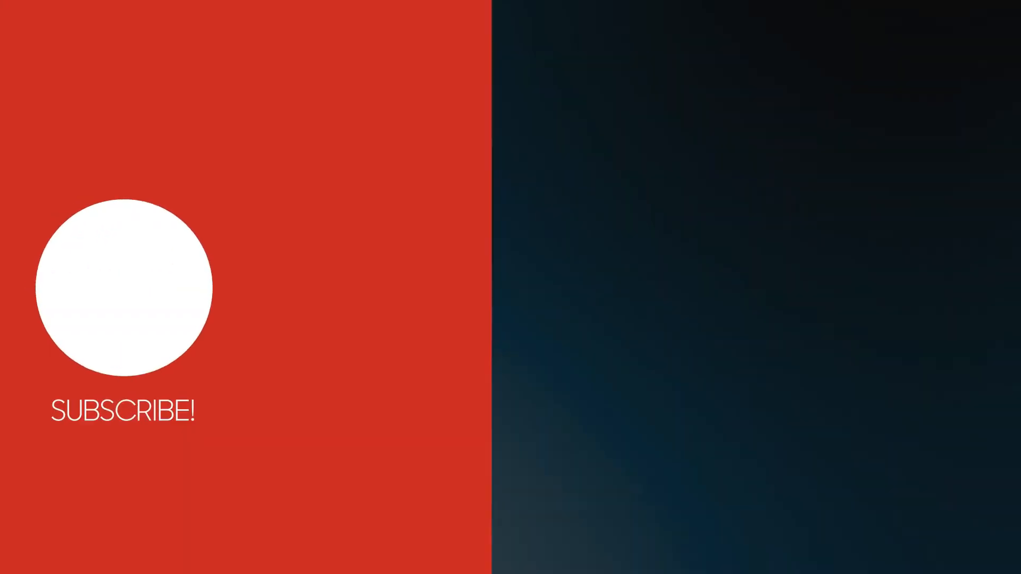